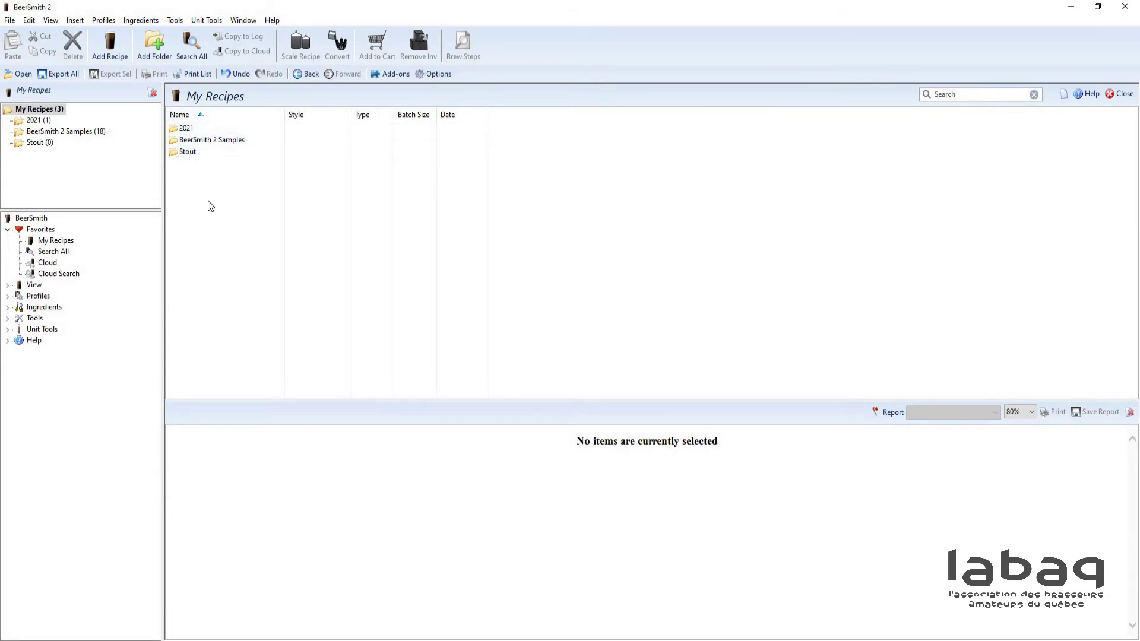
Step: Add a folder named Pale Ale to My Recipes
right_click(184, 187)
left_click(190, 155)
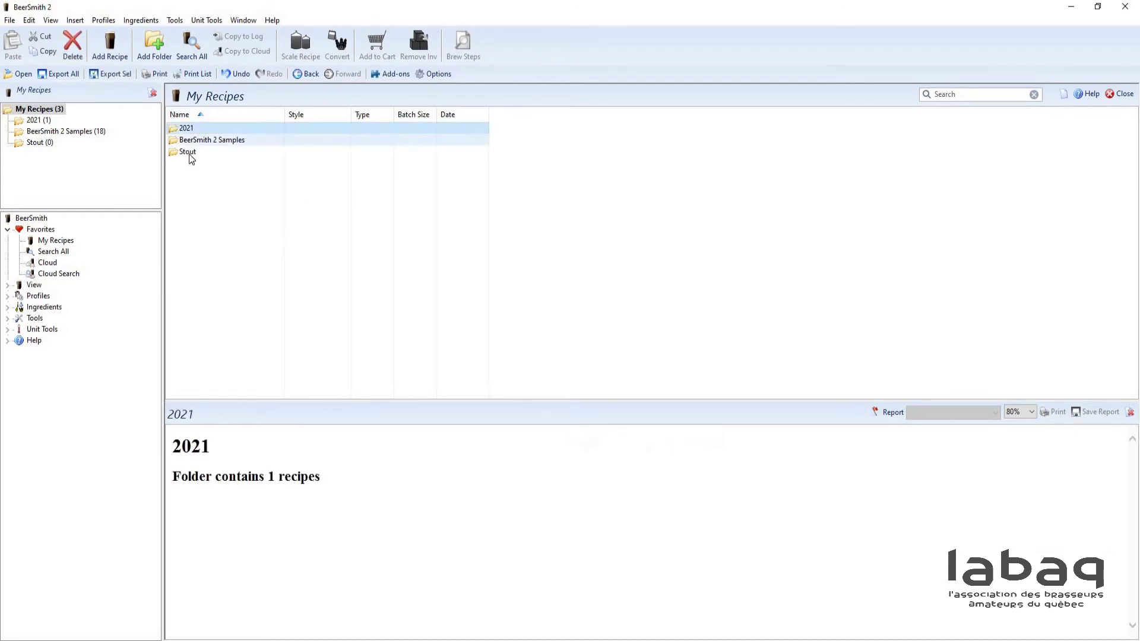
left_click(189, 154)
right_click(200, 181)
left_click(240, 188)
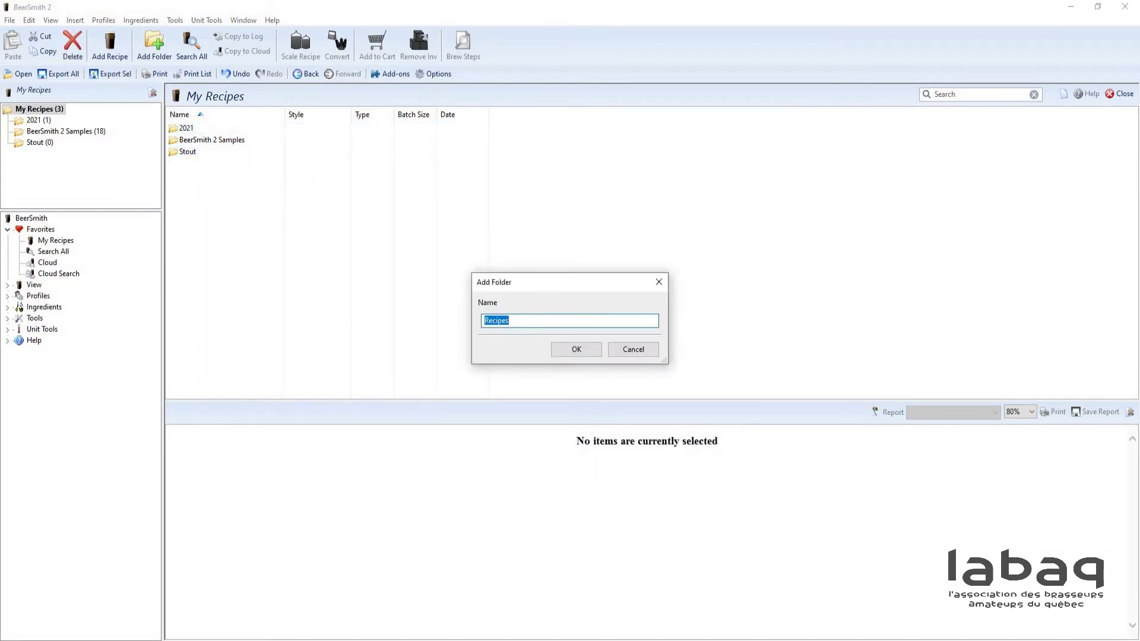
type("Pale Ale")
key("Return")
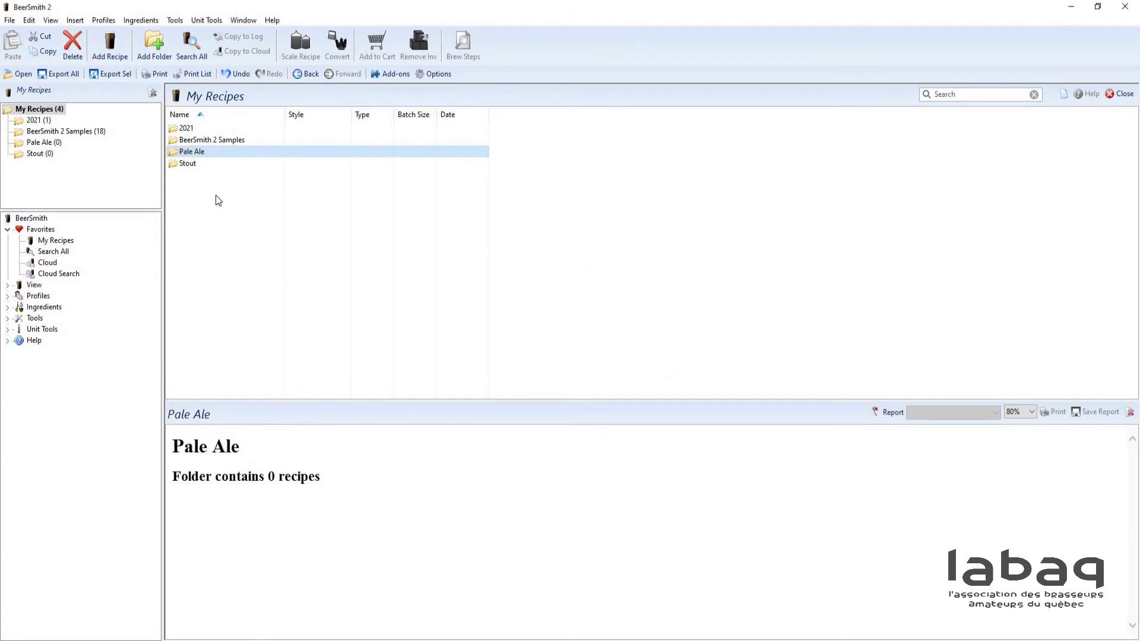
Step: Create a recipe named fdfdfd inside the Pale Ale folder
double_click(192, 151)
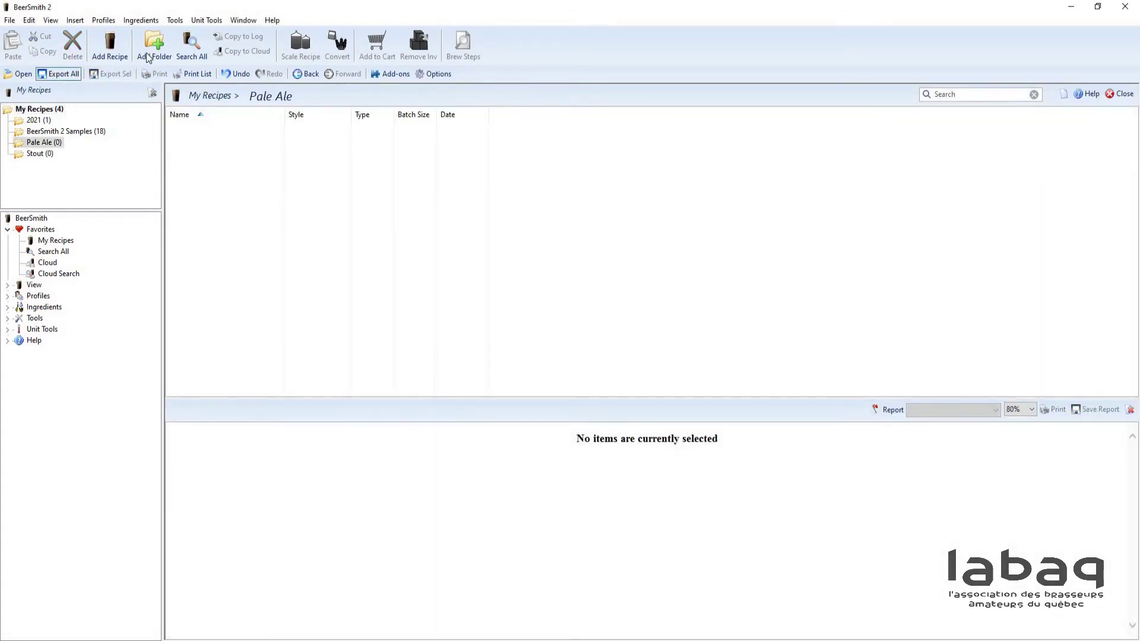
right_click(248, 175)
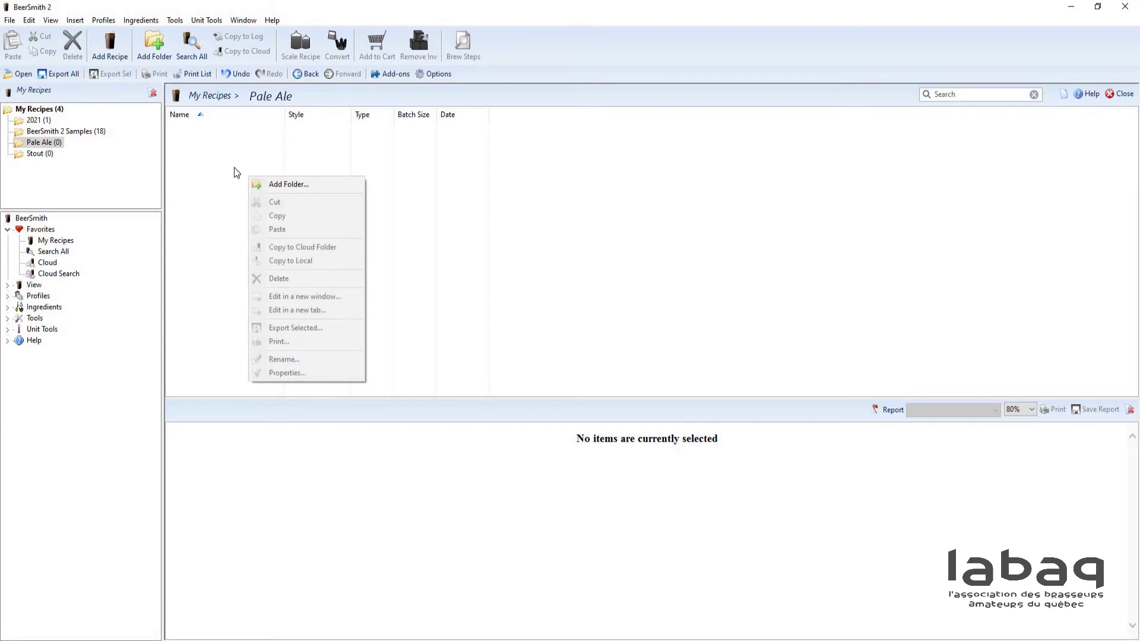
left_click(268, 183)
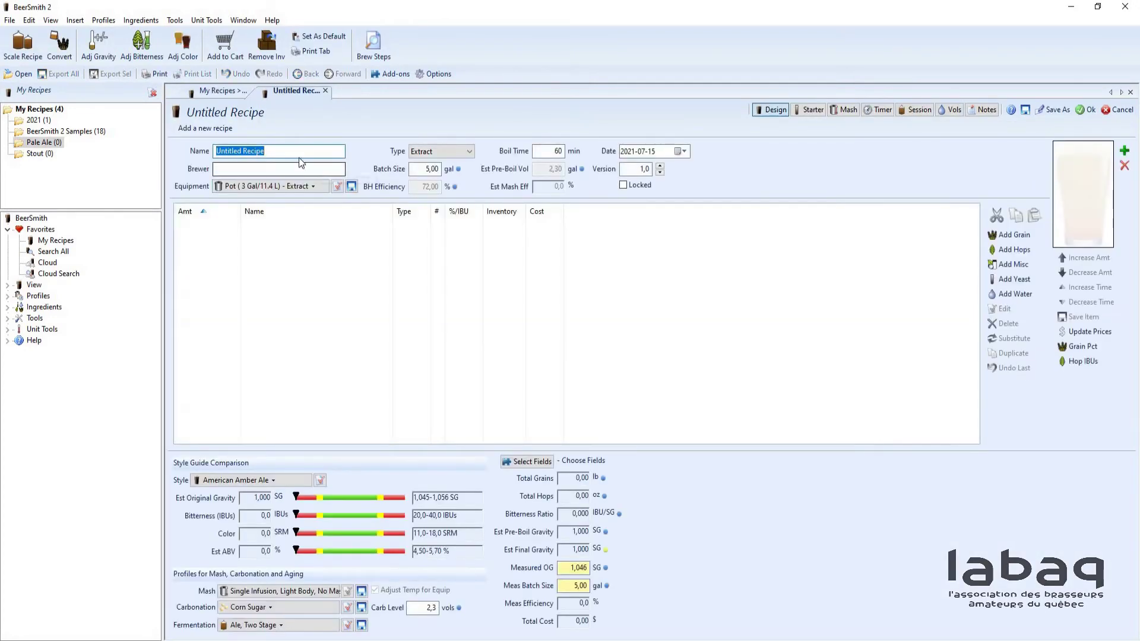
type("test")
key("Tab")
type("te")
key("Return")
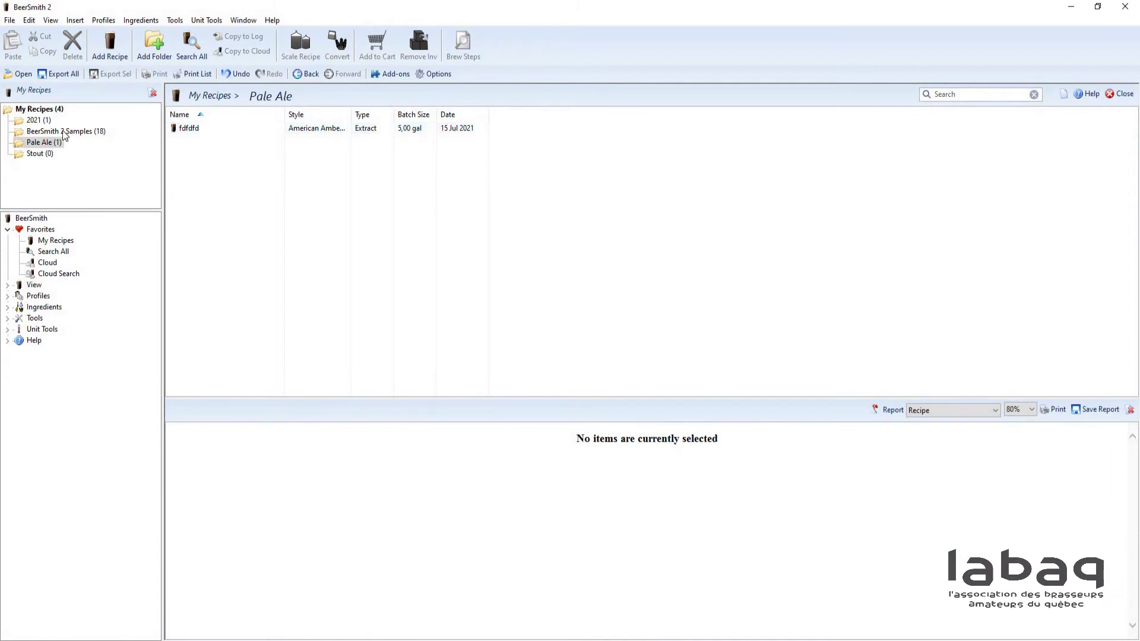
Step: Move the Burton Ale recipe from BeerSmith 2 Samples into the Stout folder and return to the My Recipes list
left_click(63, 130)
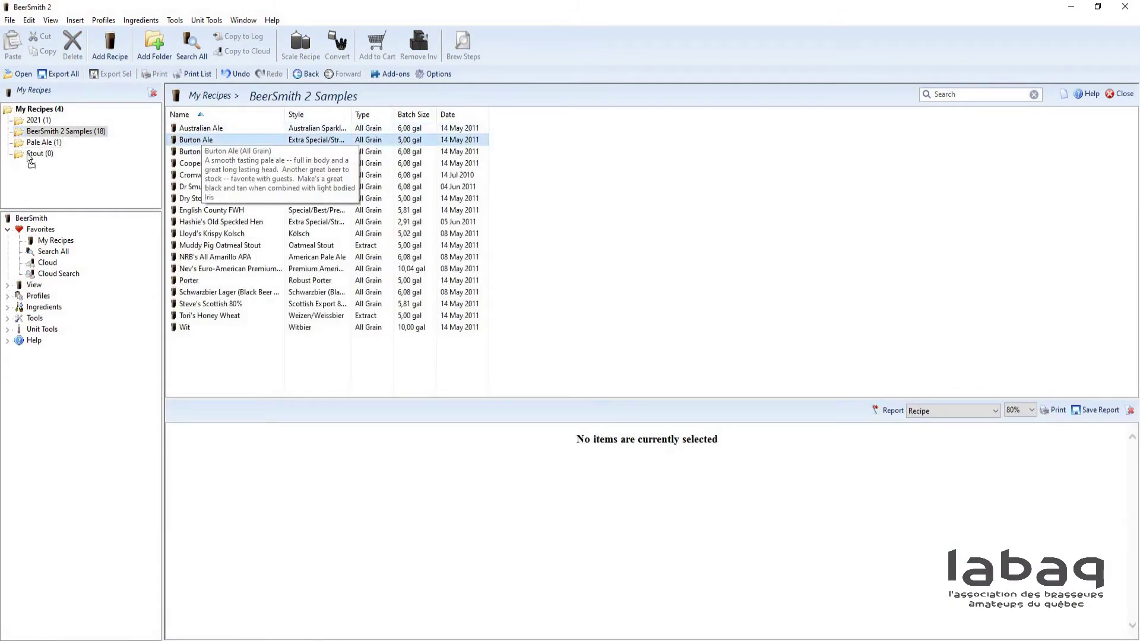
left_click_drag(29, 159, 70, 160)
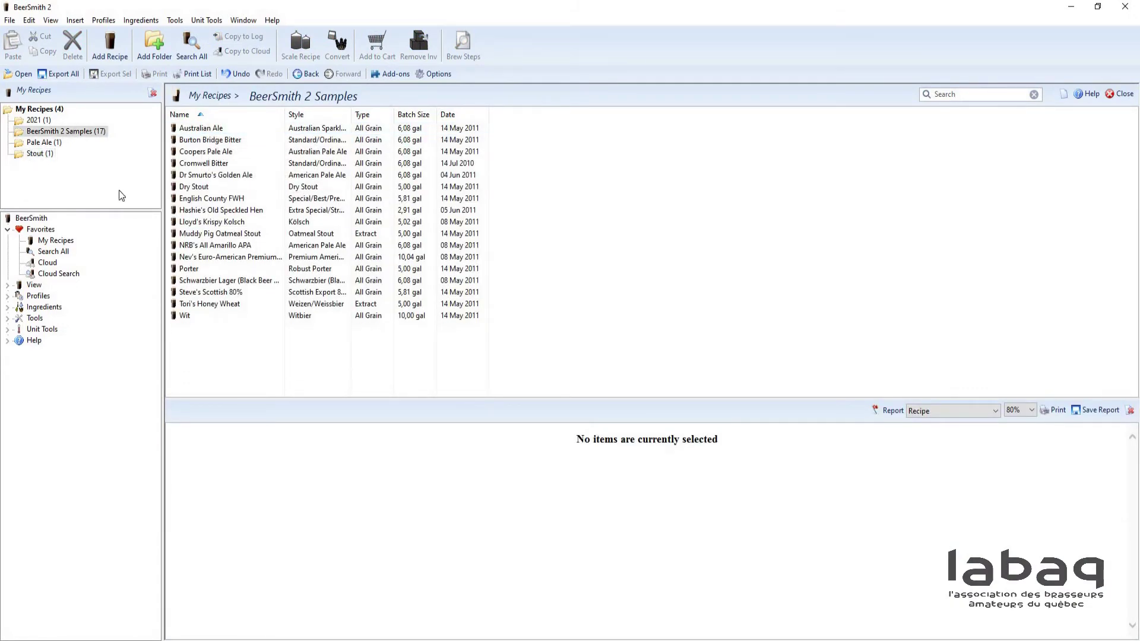
left_click(39, 154)
key("BackSpace")
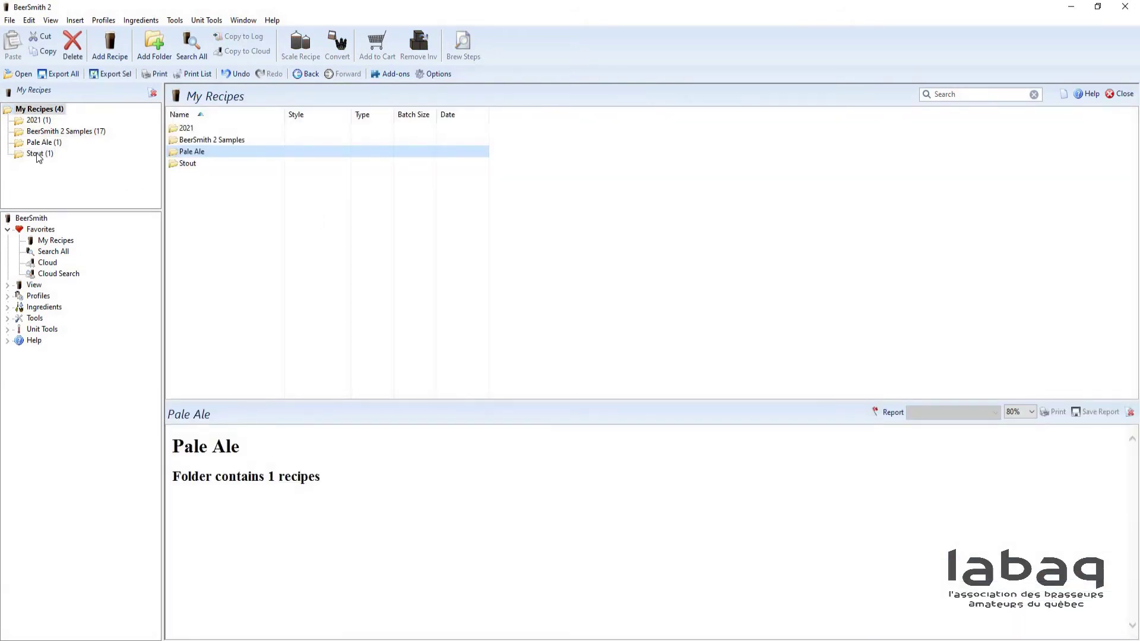
left_click(258, 220)
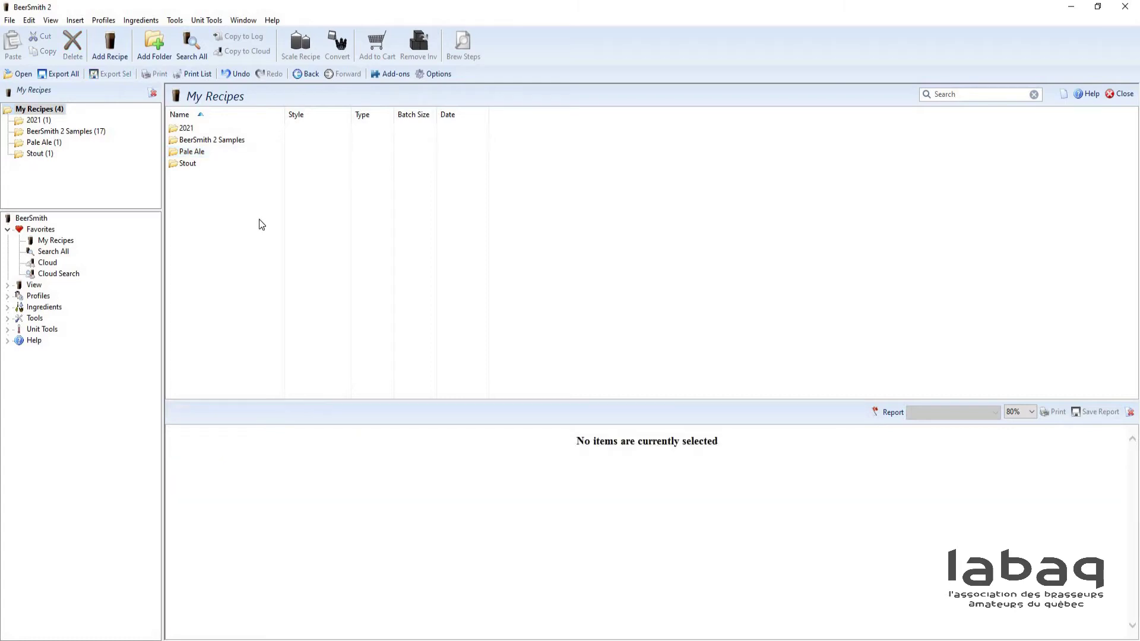
Step: Open the Coopers Pale Ale recipe in BeerSmith 2 Samples, look at its session and design pages, and close it
left_click(223, 132)
left_click(223, 140)
key("Return")
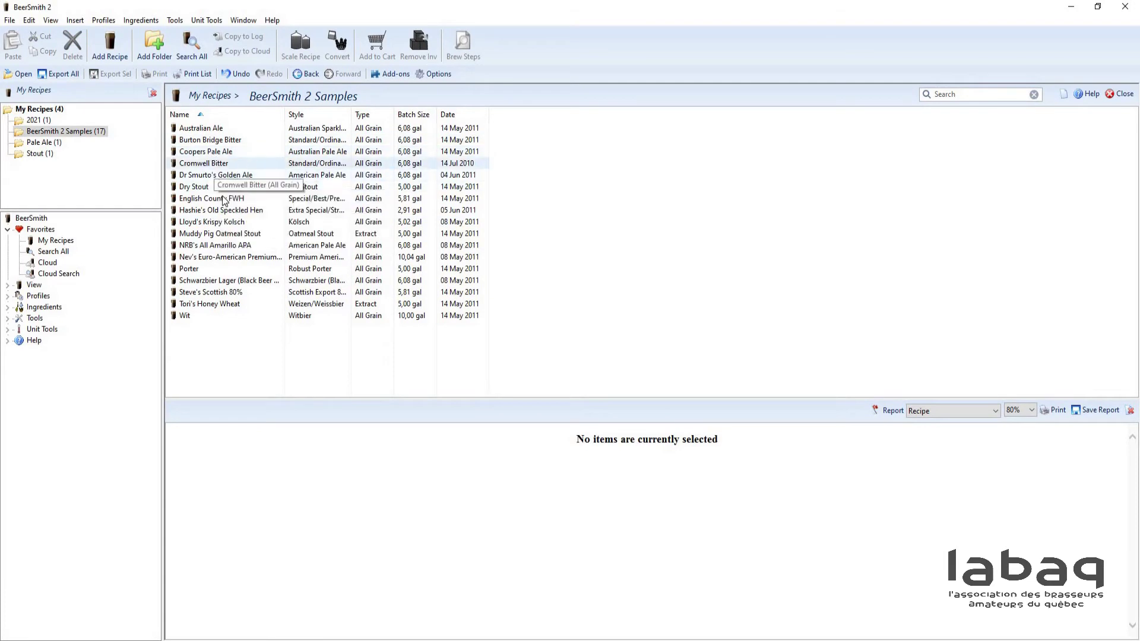
left_click(214, 152)
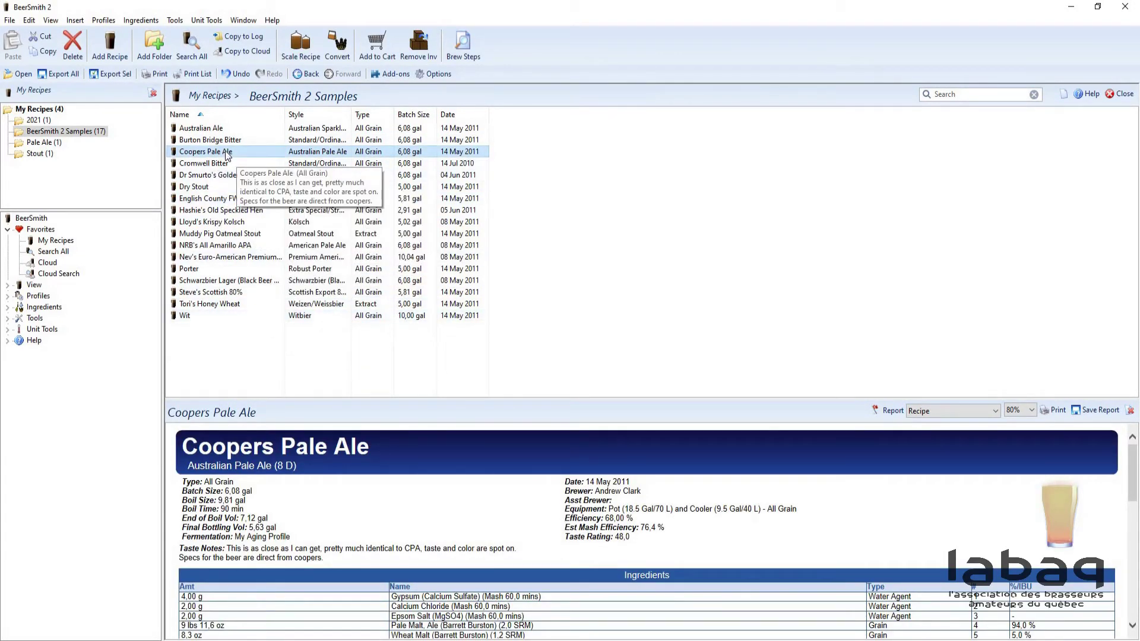
key("Return")
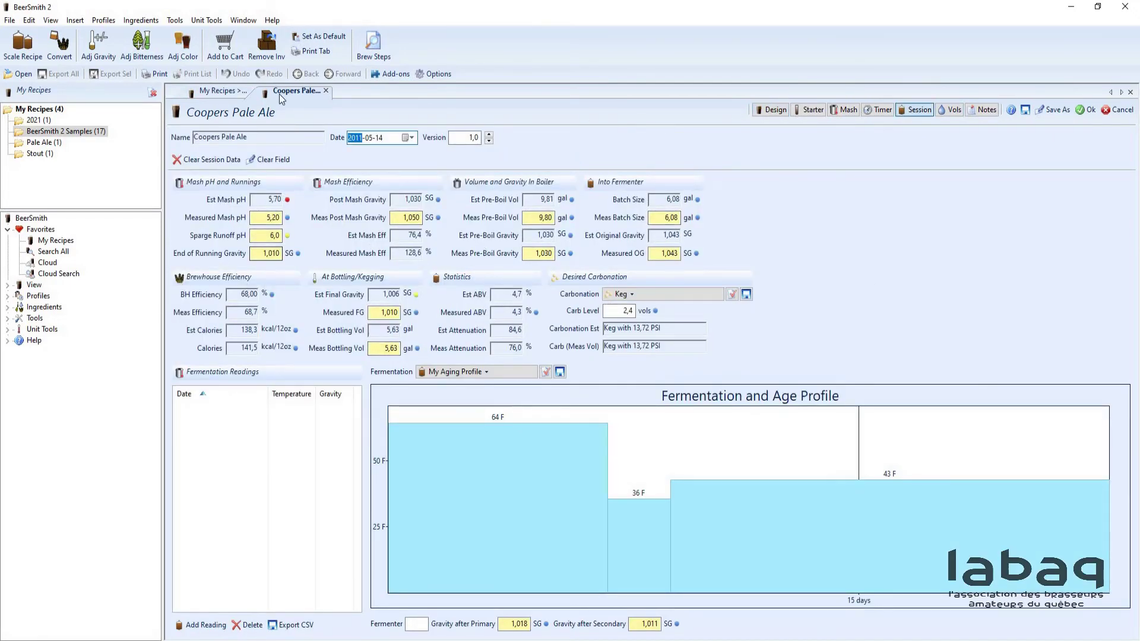
left_click(771, 110)
left_click(325, 90)
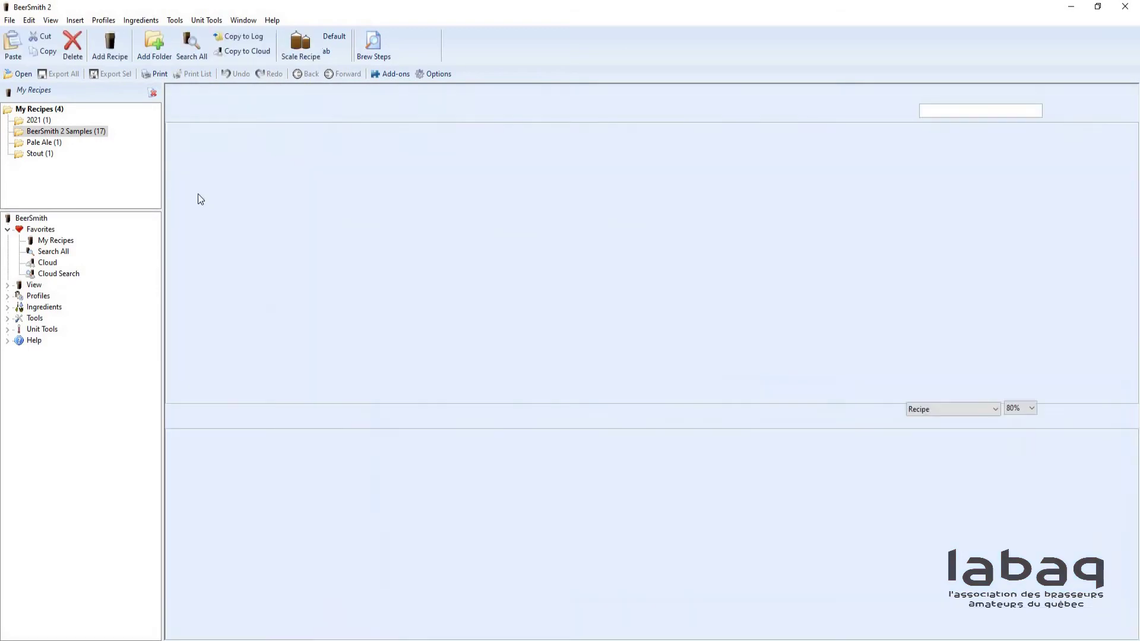
Step: Copy the Coopers Pale Ale recipe from BeerSmith 2 Samples into the 2021 folder
right_click(212, 155)
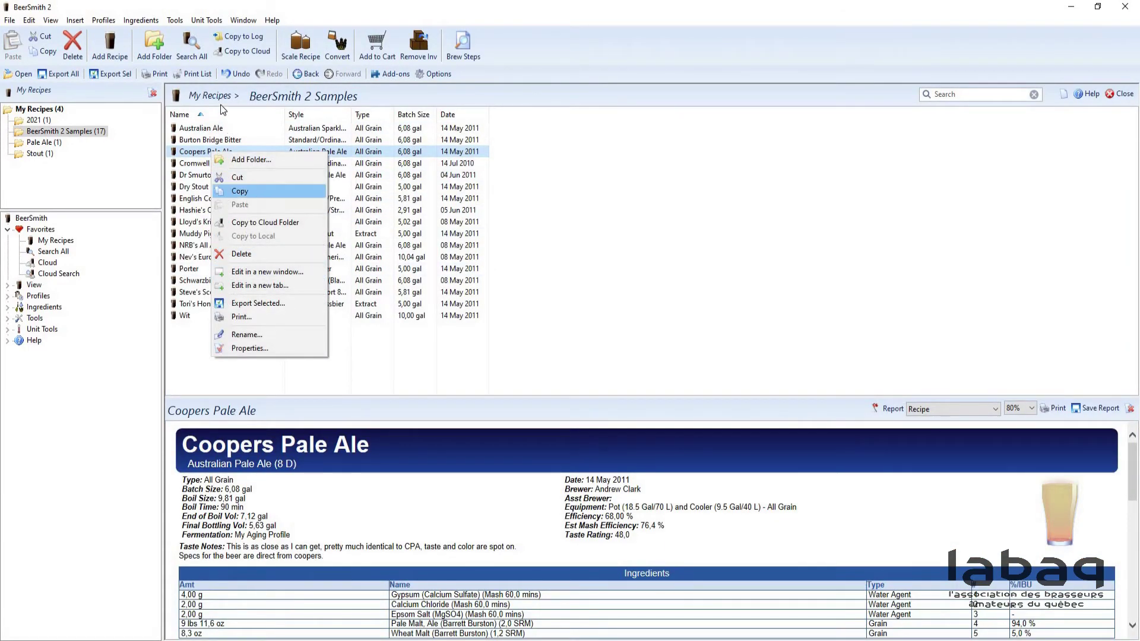
left_click(240, 191)
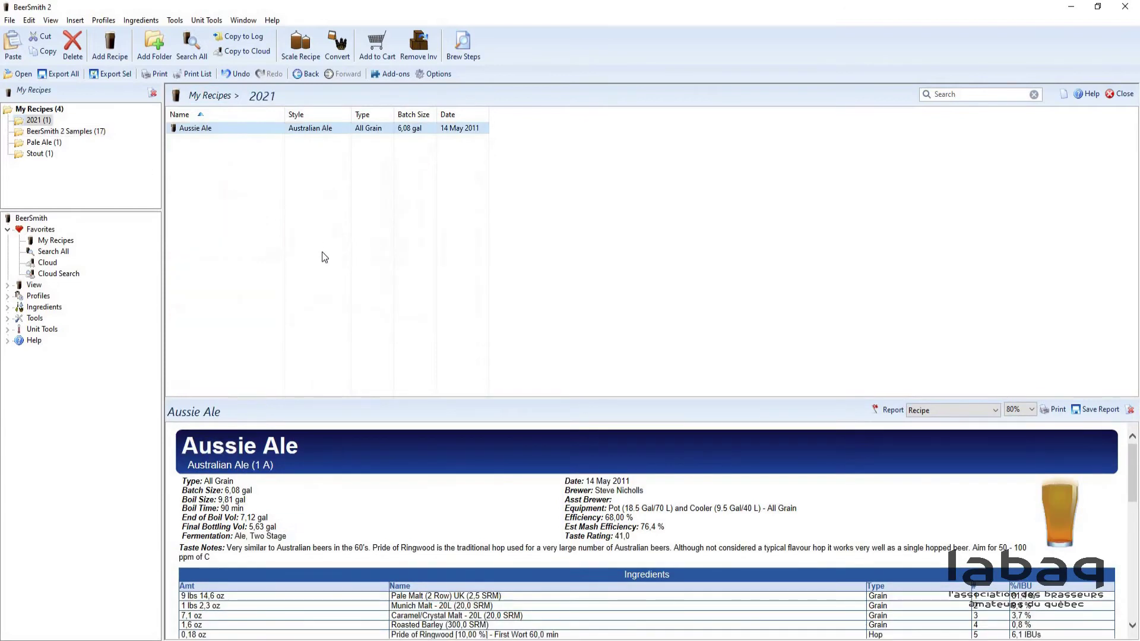
right_click(281, 202)
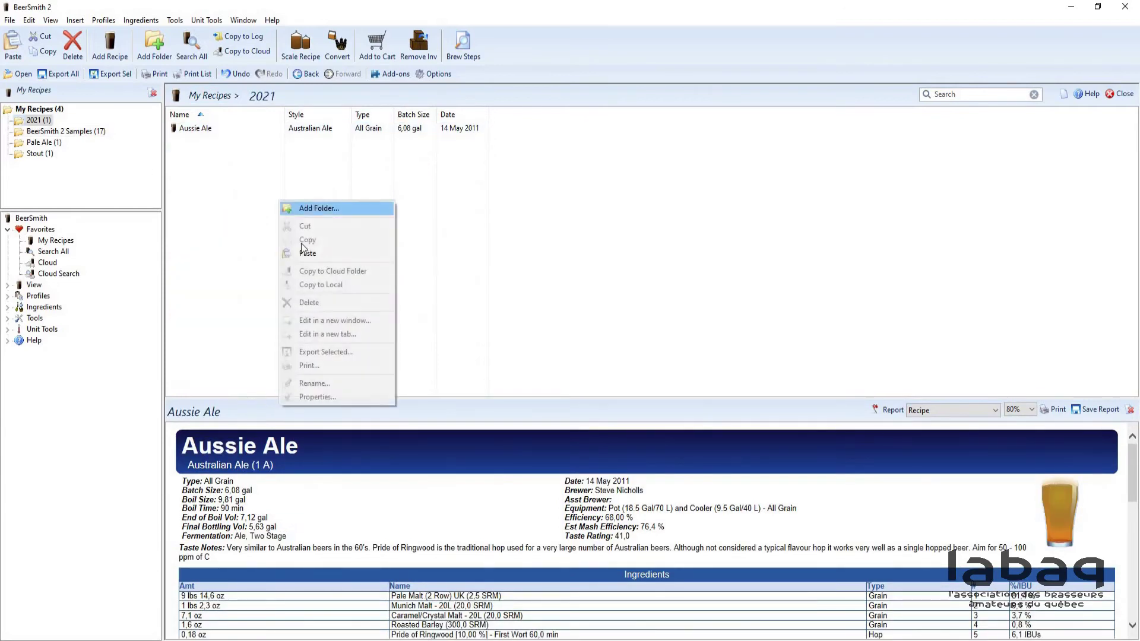
left_click(321, 253)
Step: Open the Coopers Pale Ale copy in the 2021 folder and review its design, starter, mash, session and notes pages
right_click(189, 141)
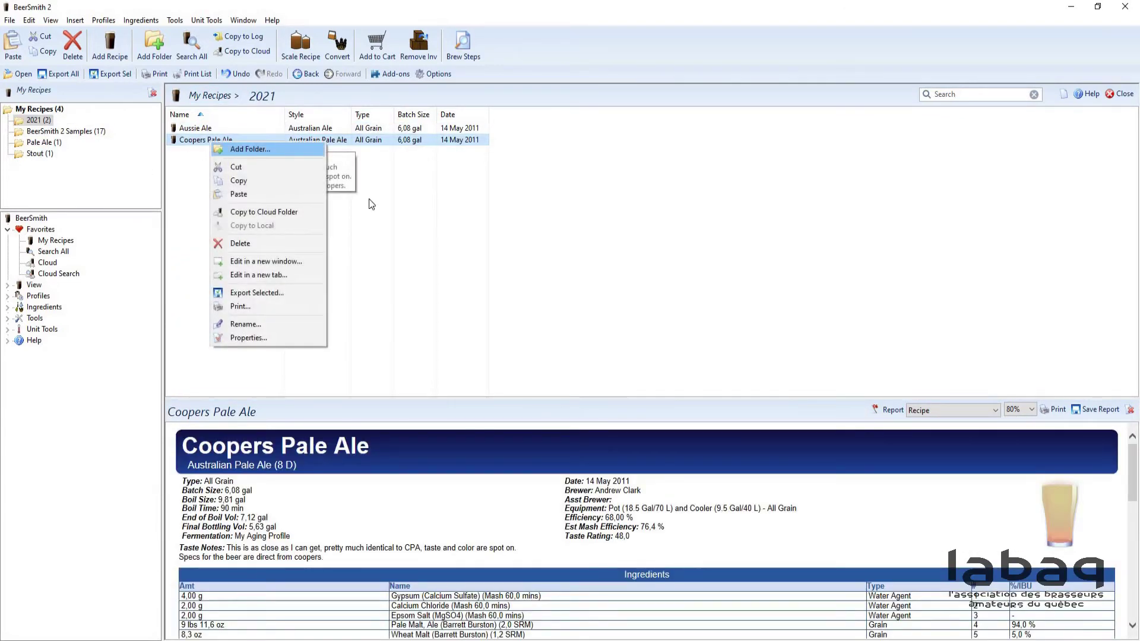
left_click(255, 150)
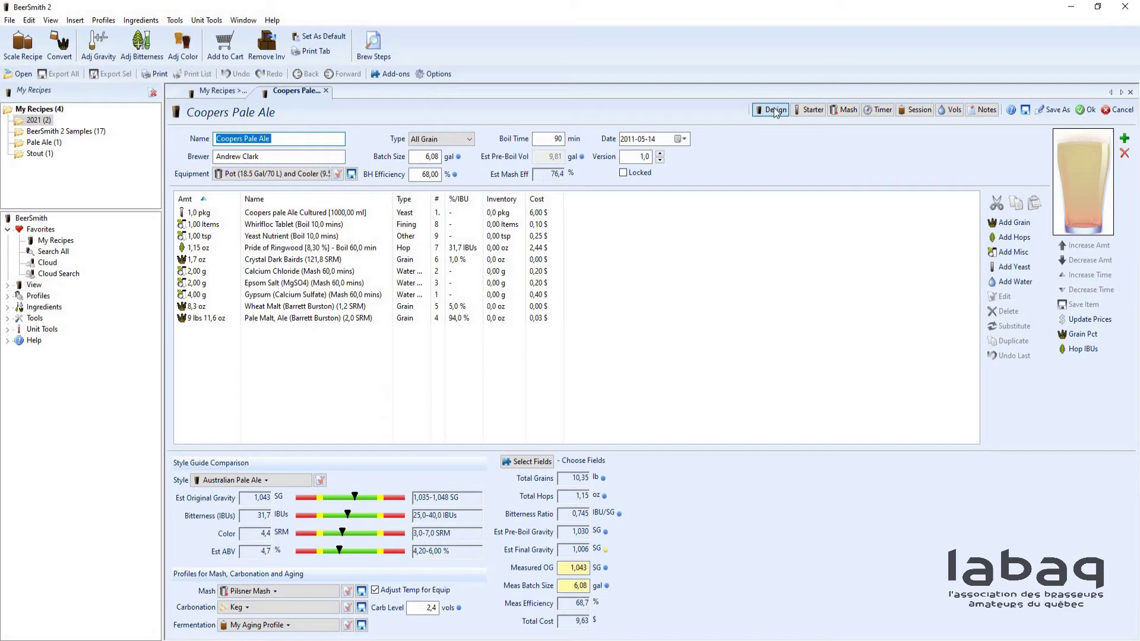
left_click(808, 111)
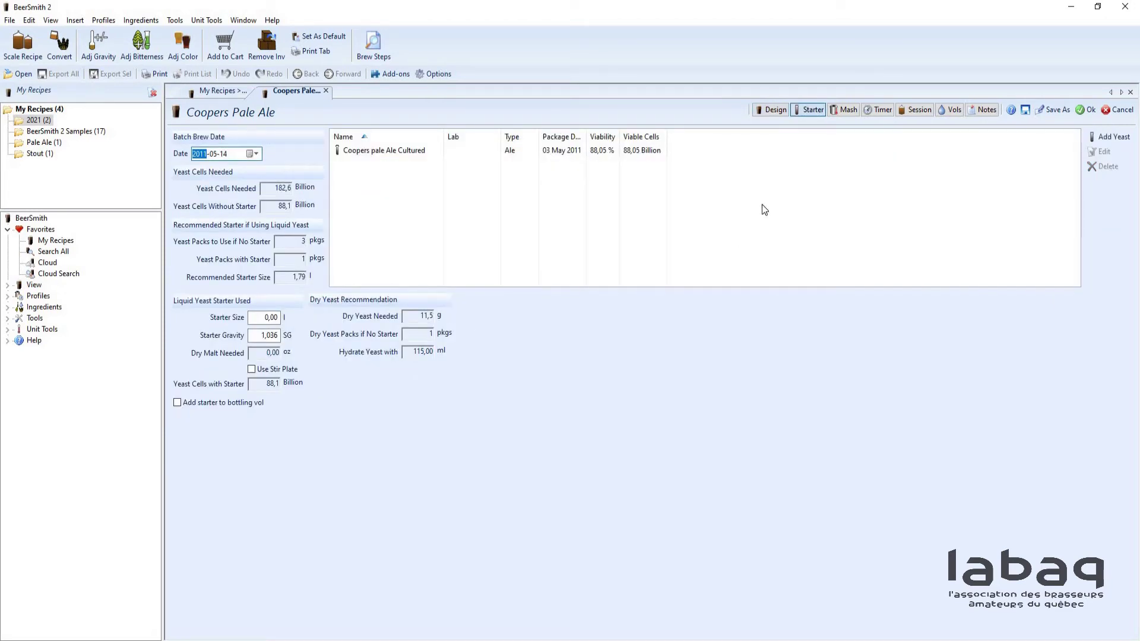
left_click(843, 109)
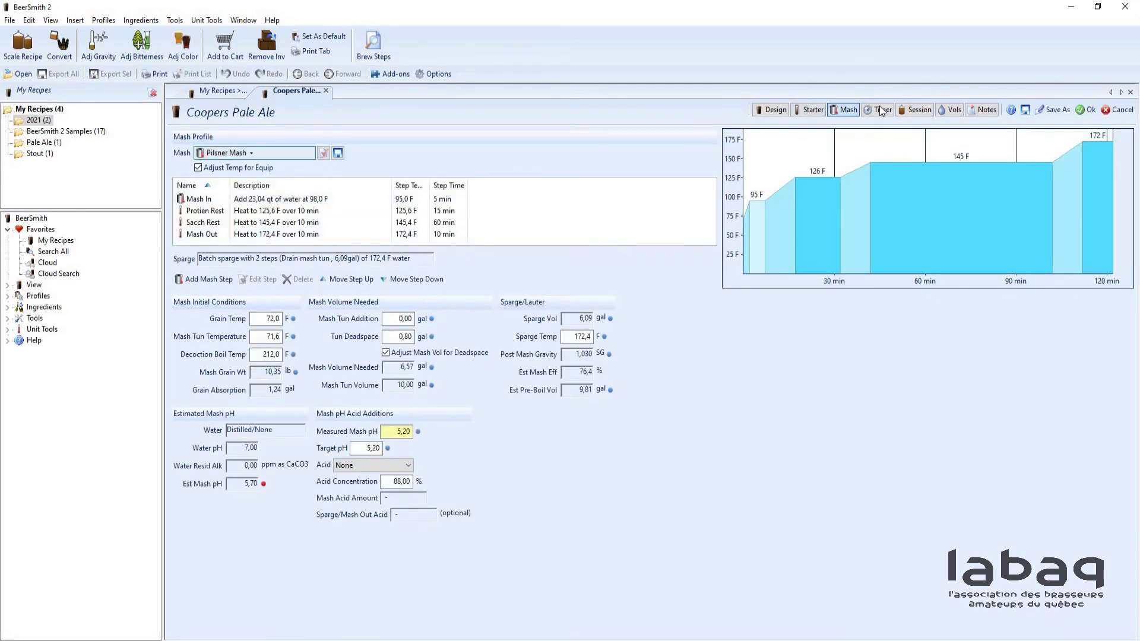
left_click(869, 113)
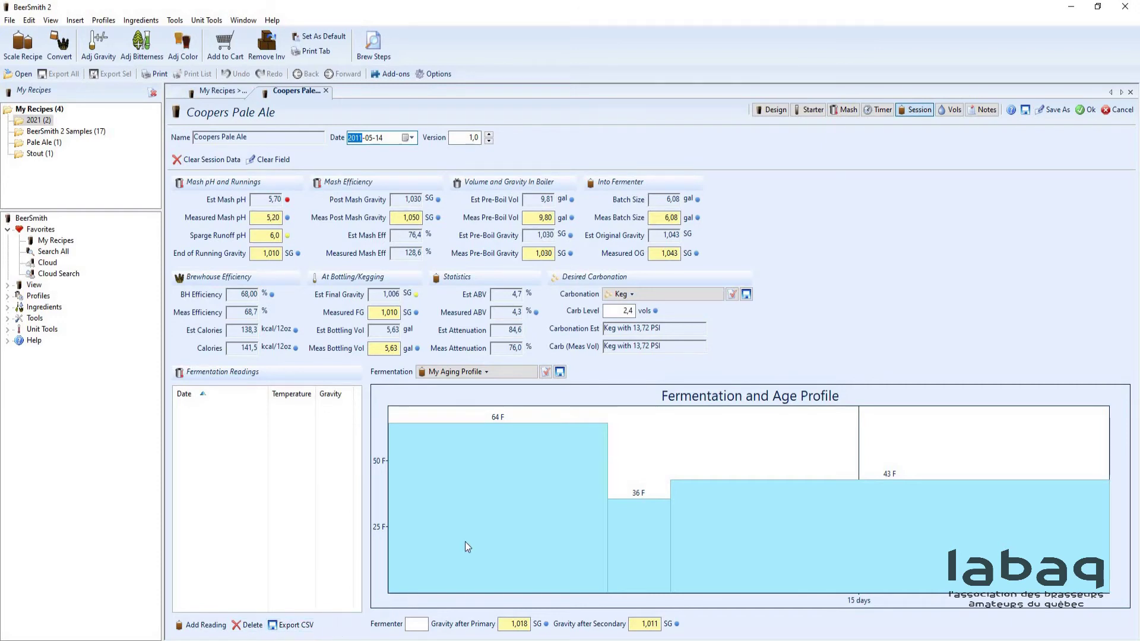
left_click(948, 113)
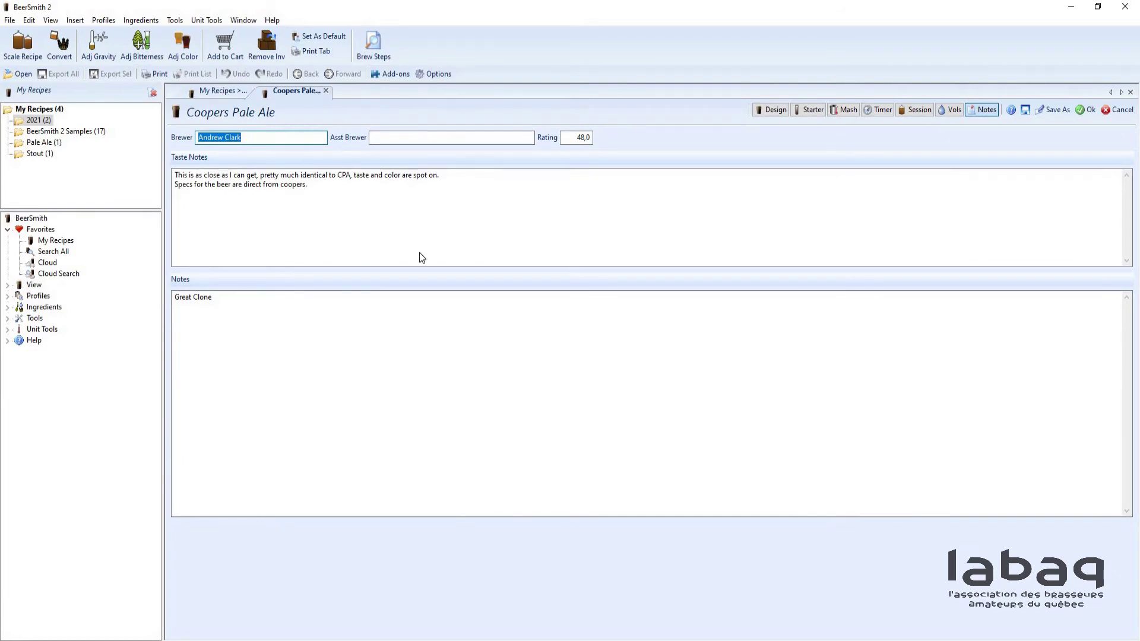
key("Escape")
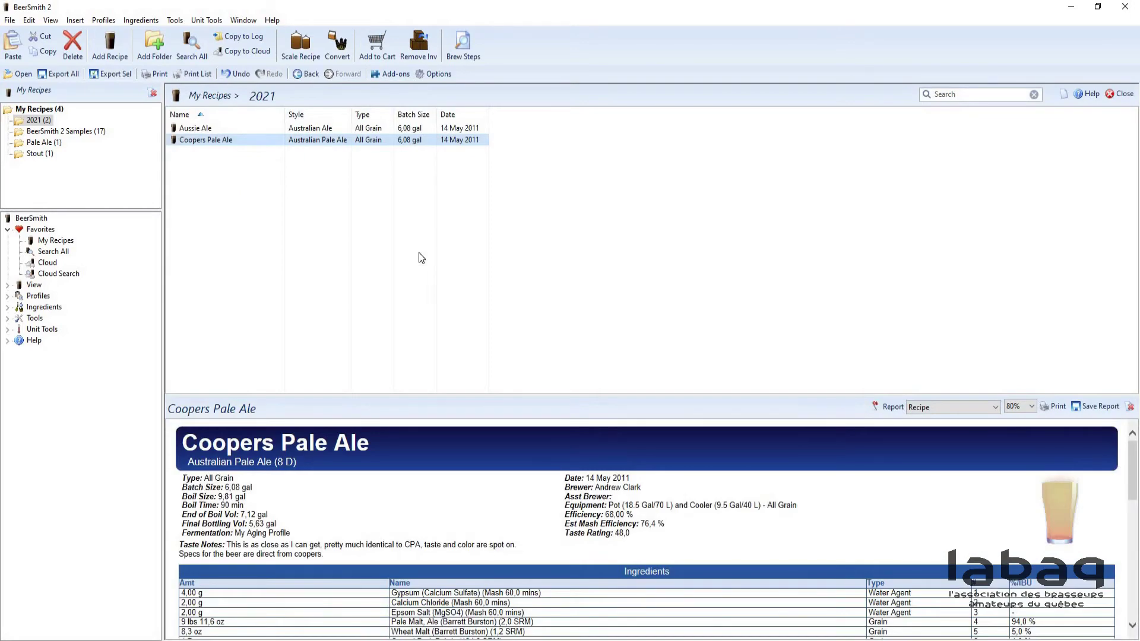
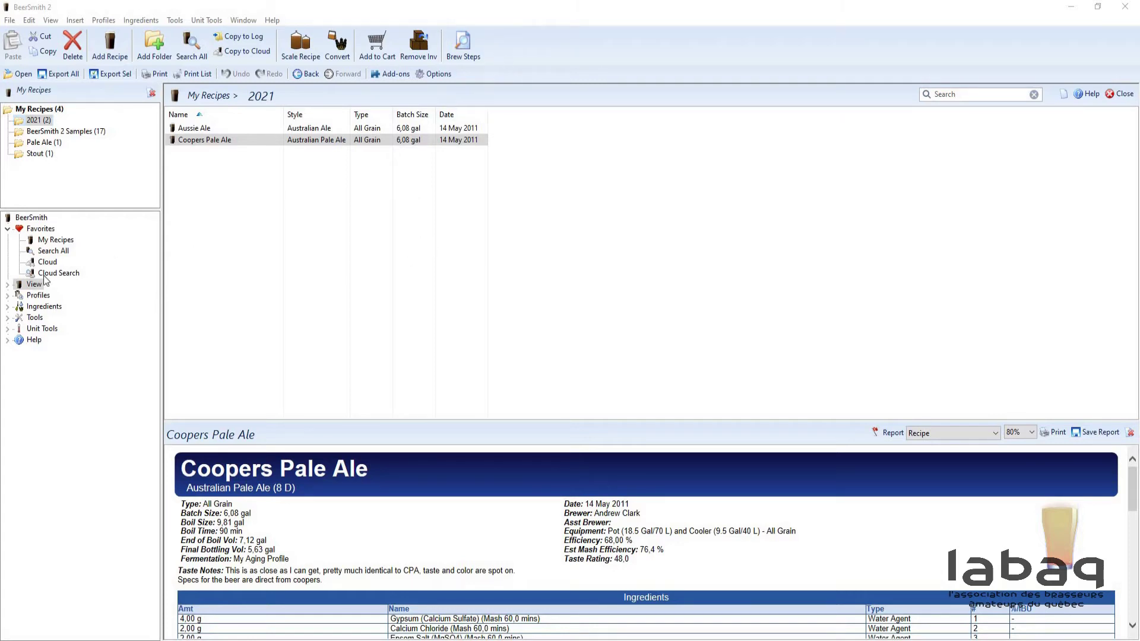
Step: Expand the View group in the navigation tree and examine the ingredient inventory
left_click(7, 285)
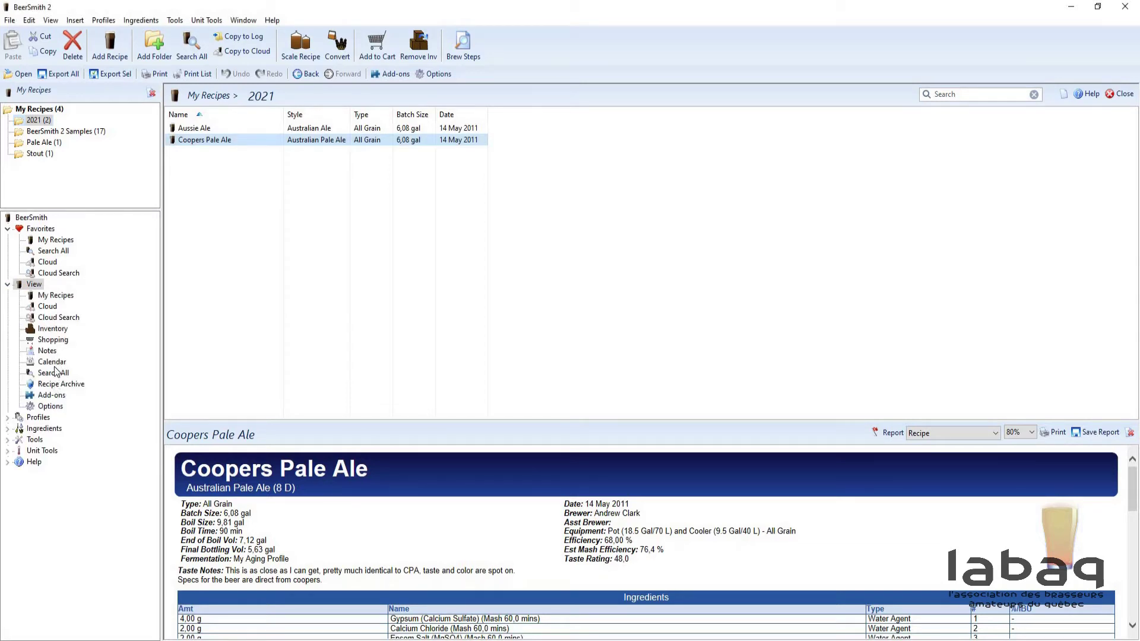
left_click(52, 361)
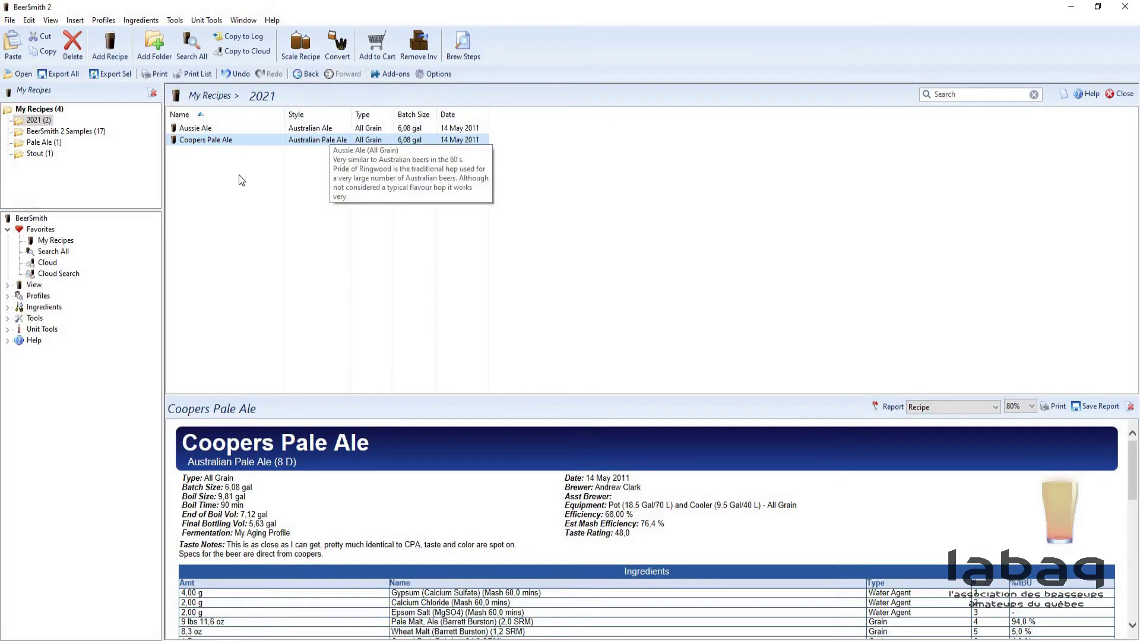
left_click(8, 286)
left_click(55, 330)
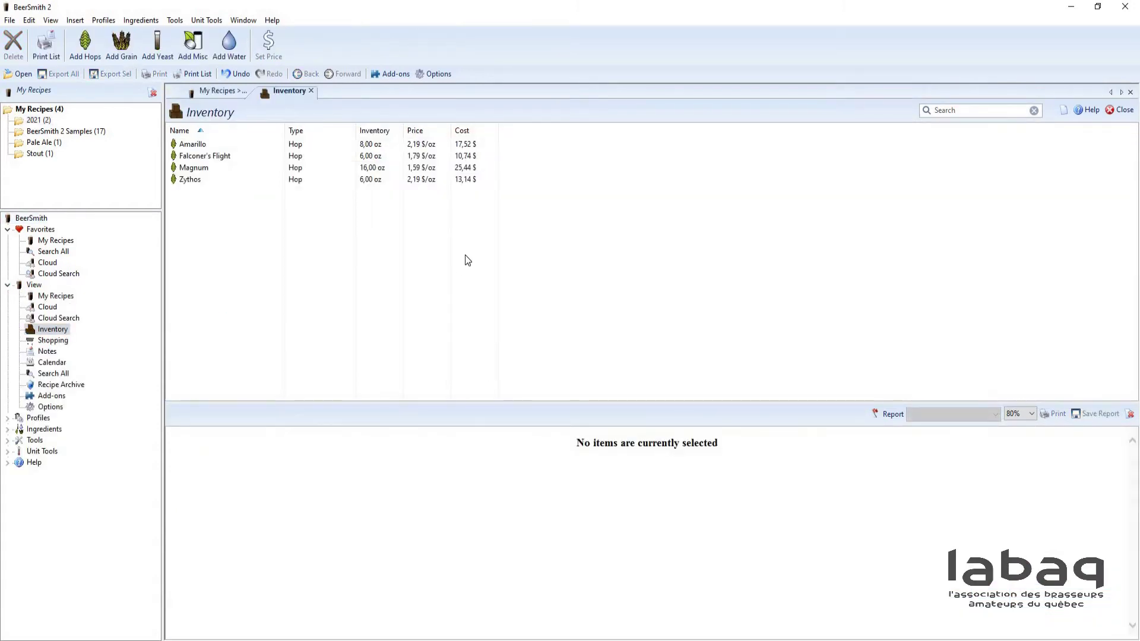
key("ctrl+a")
left_click(317, 257)
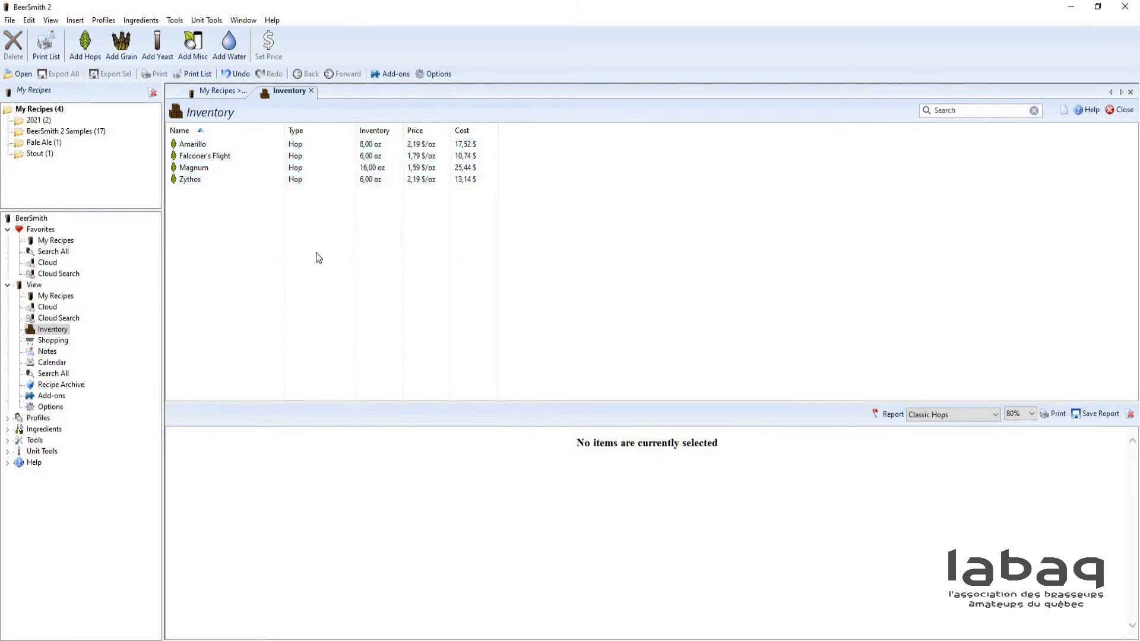
Step: Add the ingredients of Coopers Pale Ale from the 2021 folder to the shopping cart and view the shopping list
left_click(54, 241)
double_click(194, 145)
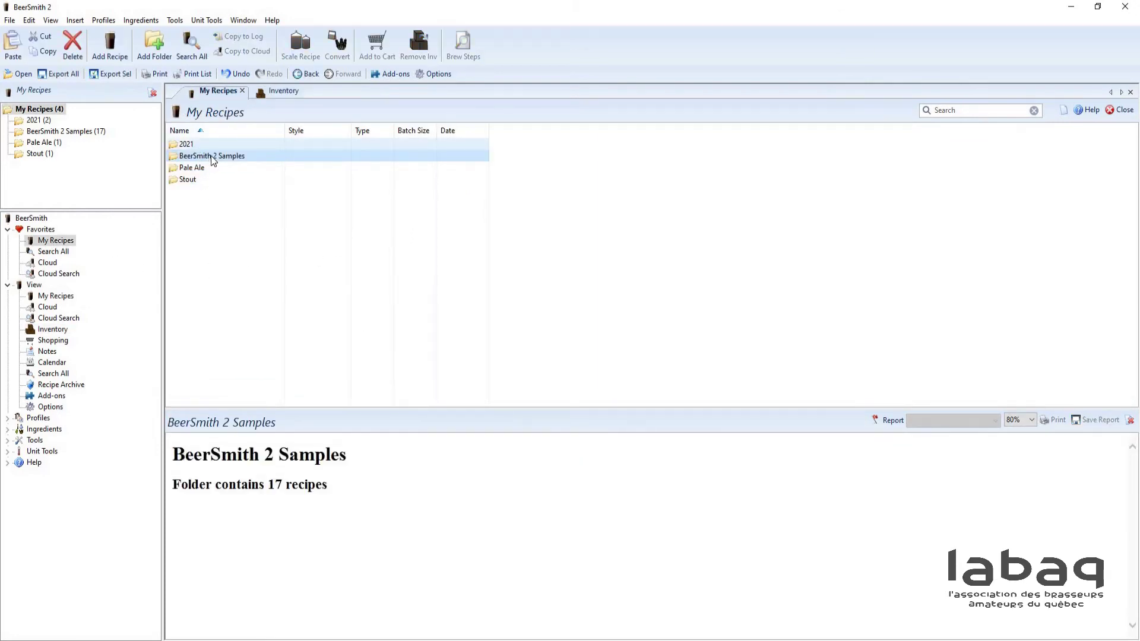
left_click(215, 158)
right_click(217, 161)
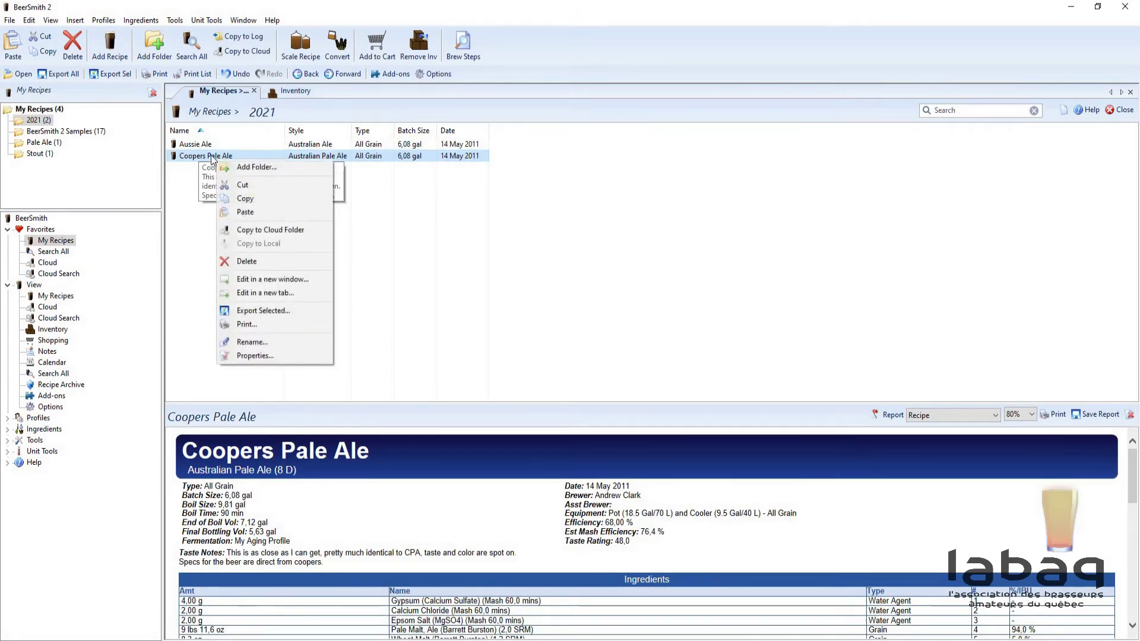
left_click(434, 58)
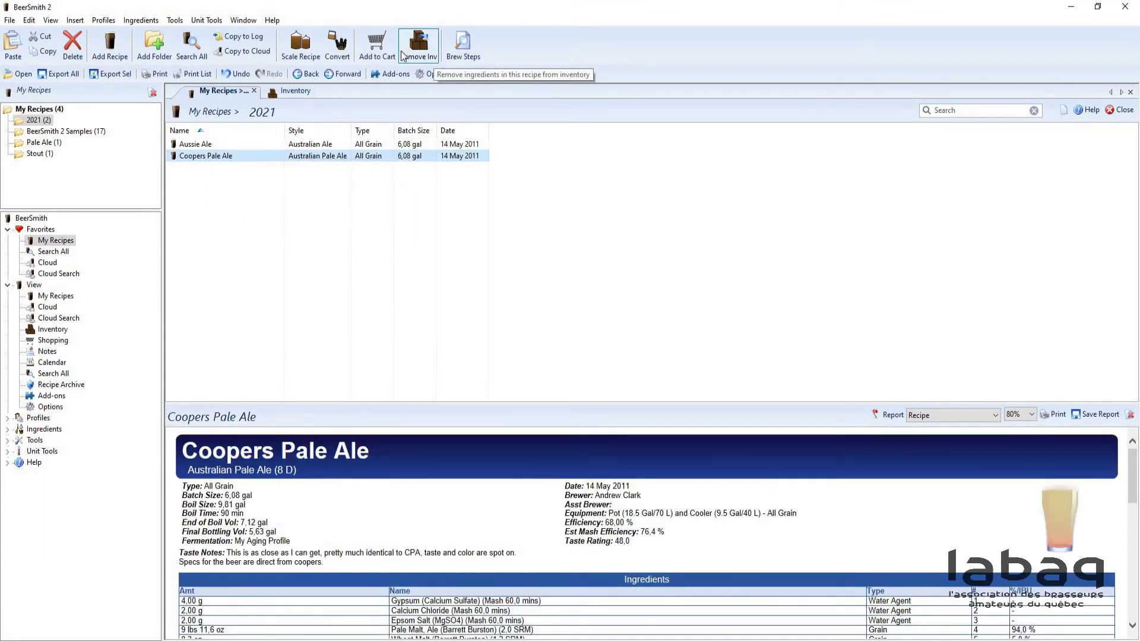
left_click(386, 56)
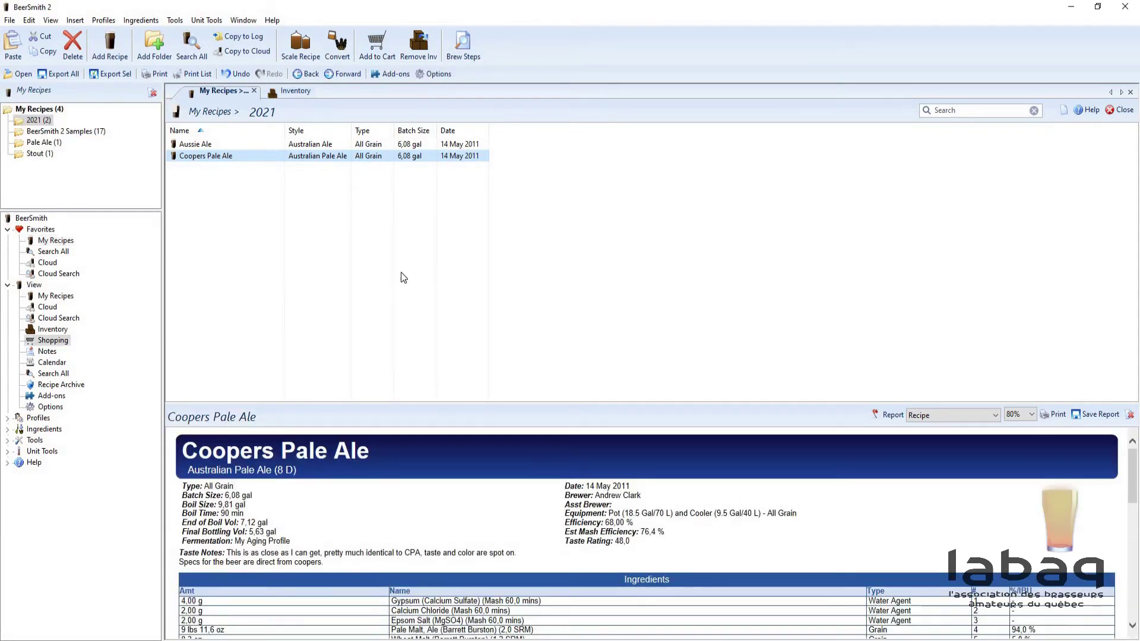
left_click(66, 132)
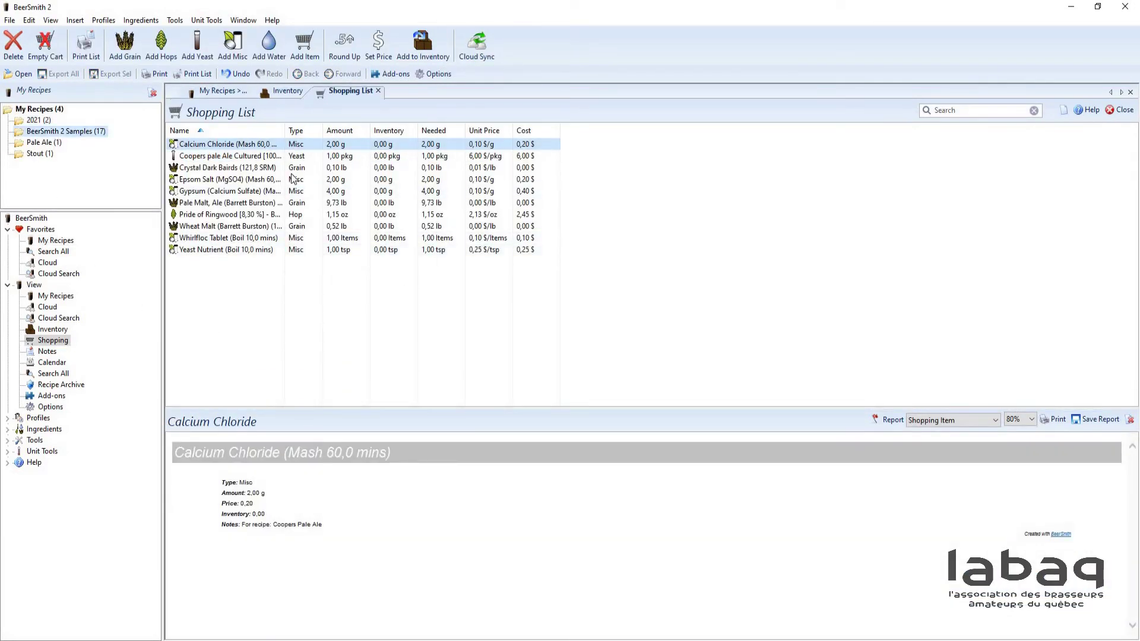
Step: Add the ingredients of Lloyd's Krispy Kolsch and Steve's Scottish 80% to the shopping cart and view the combined shopping list
left_click(214, 238)
left_click(211, 307)
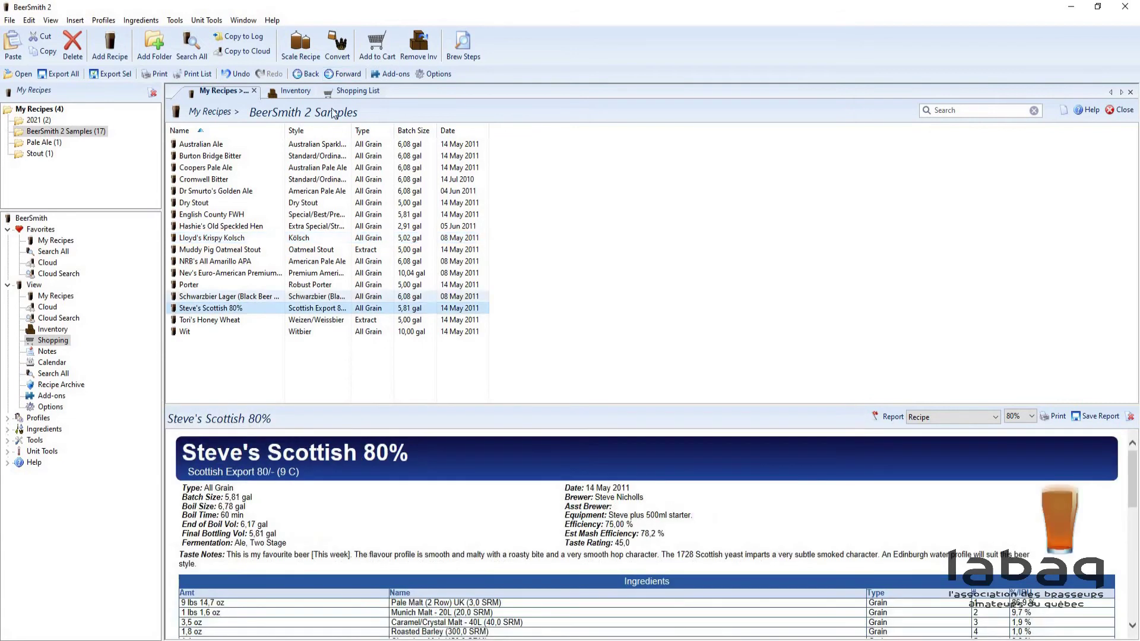
left_click(48, 344)
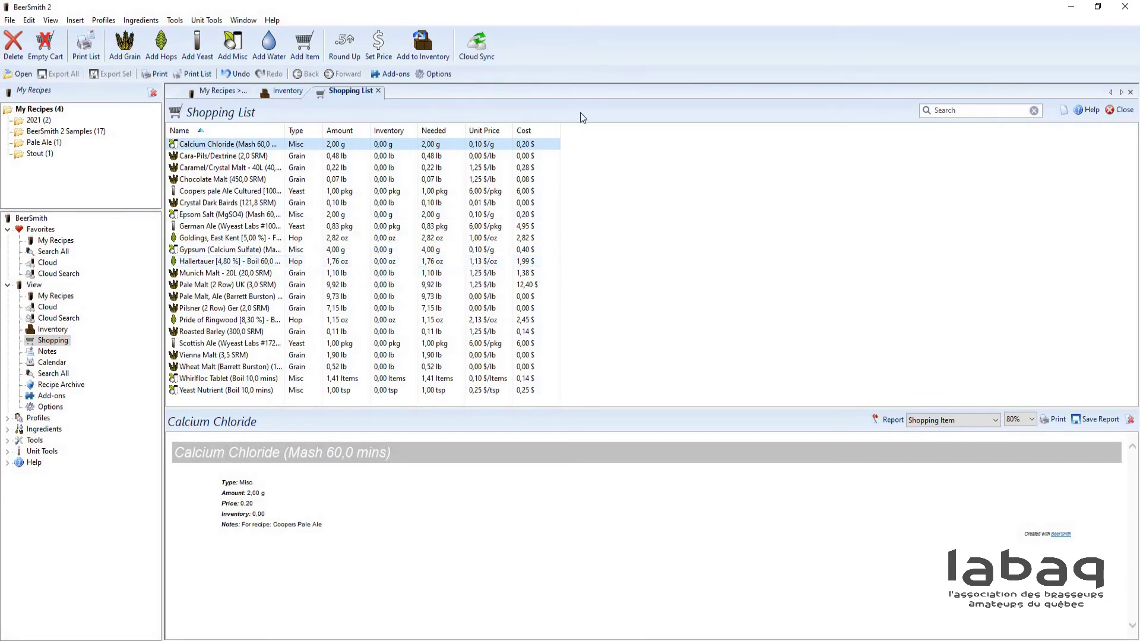
Step: Close the shopping list, return to the BeerSmith 2 Samples recipes and look through the available brewing tools
left_click(378, 90)
left_click(219, 91)
left_click(176, 20)
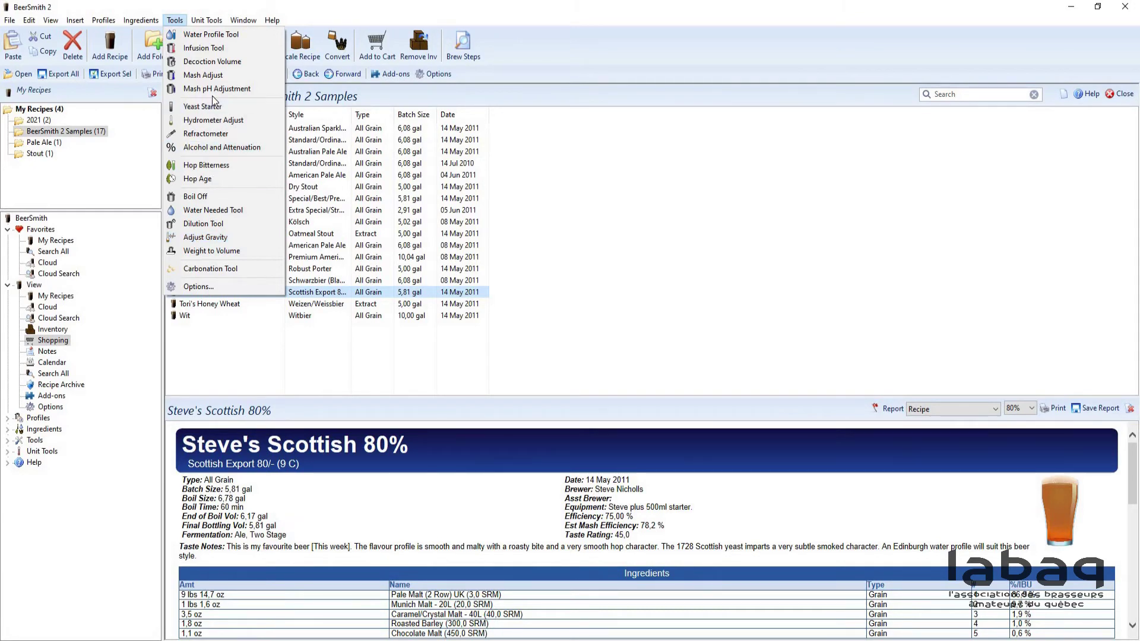
left_click(755, 155)
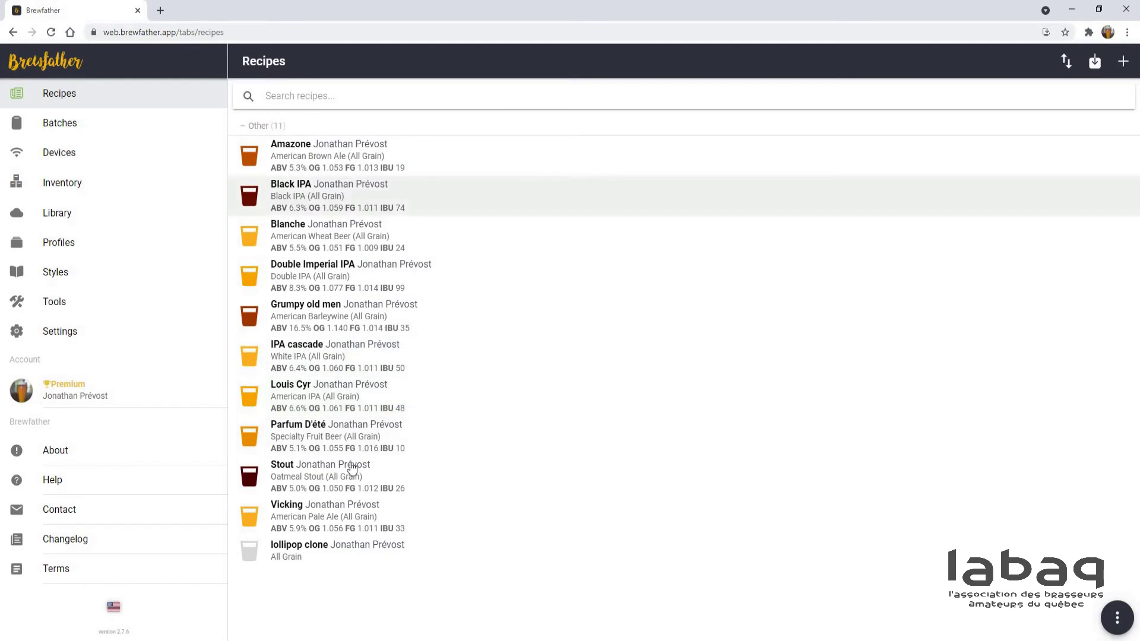
Step: Switch to Brewfather, open the Amazone recipe and examine its ingredients, mash profile, fermentation profile and water sections
left_click(415, 148)
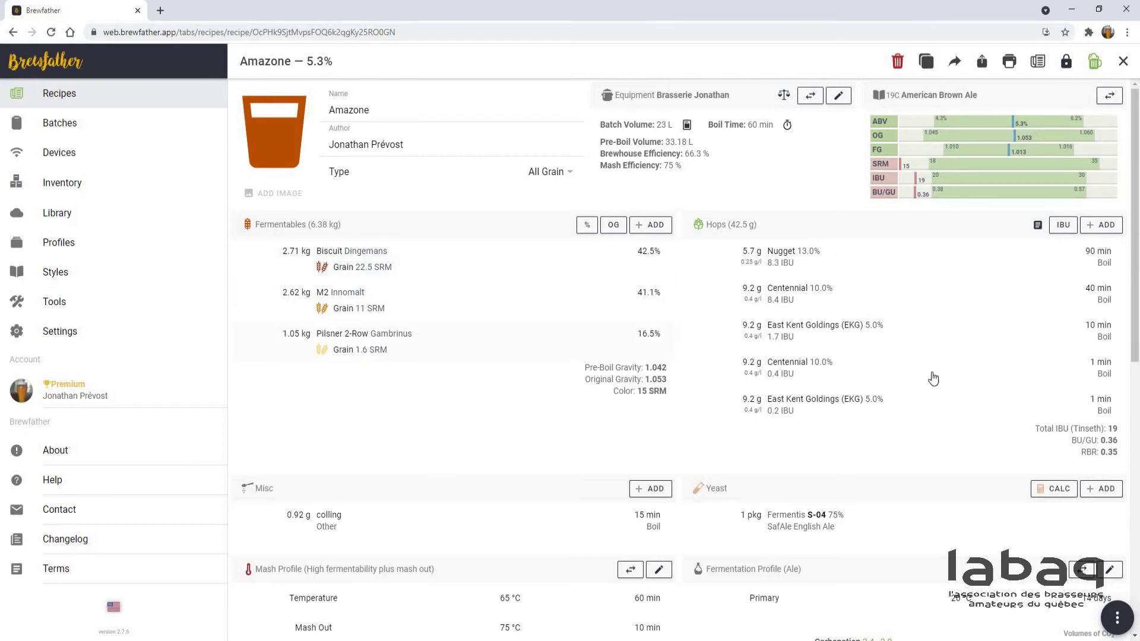
scroll(585, 367, "down", 5)
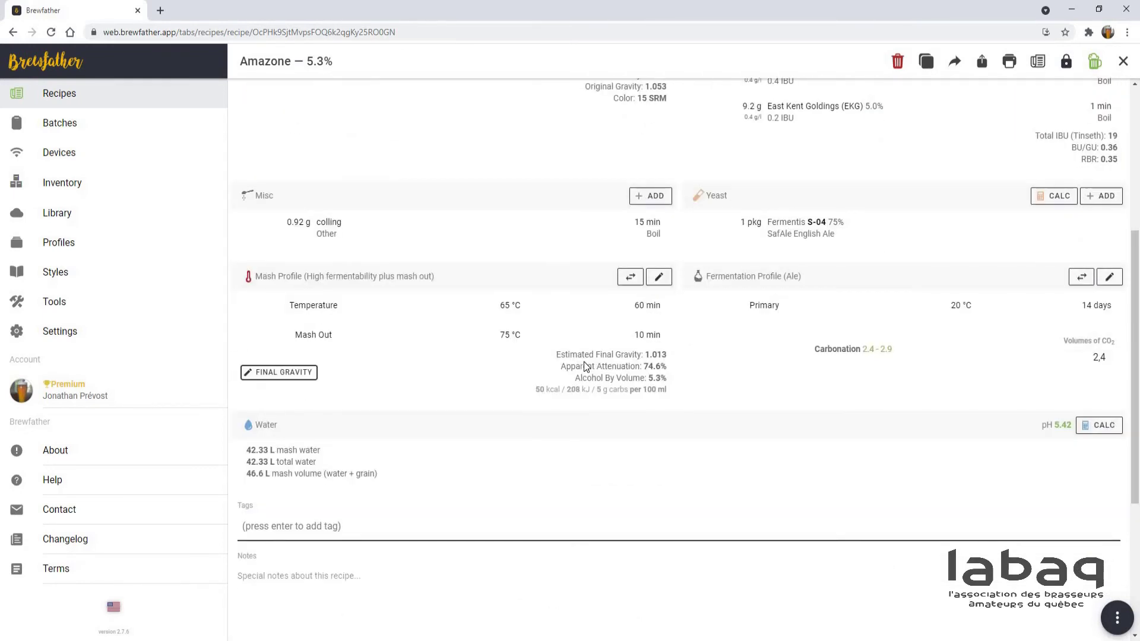
scroll(585, 366, "down", 4)
scroll(585, 367, "up", 9)
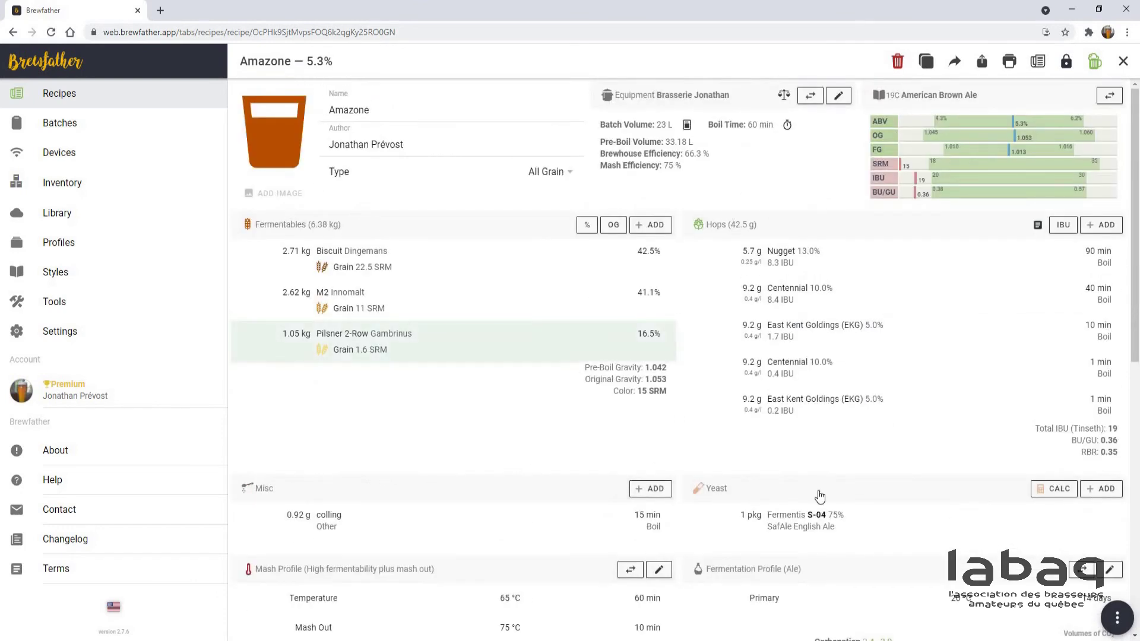
scroll(538, 422, "down", 3)
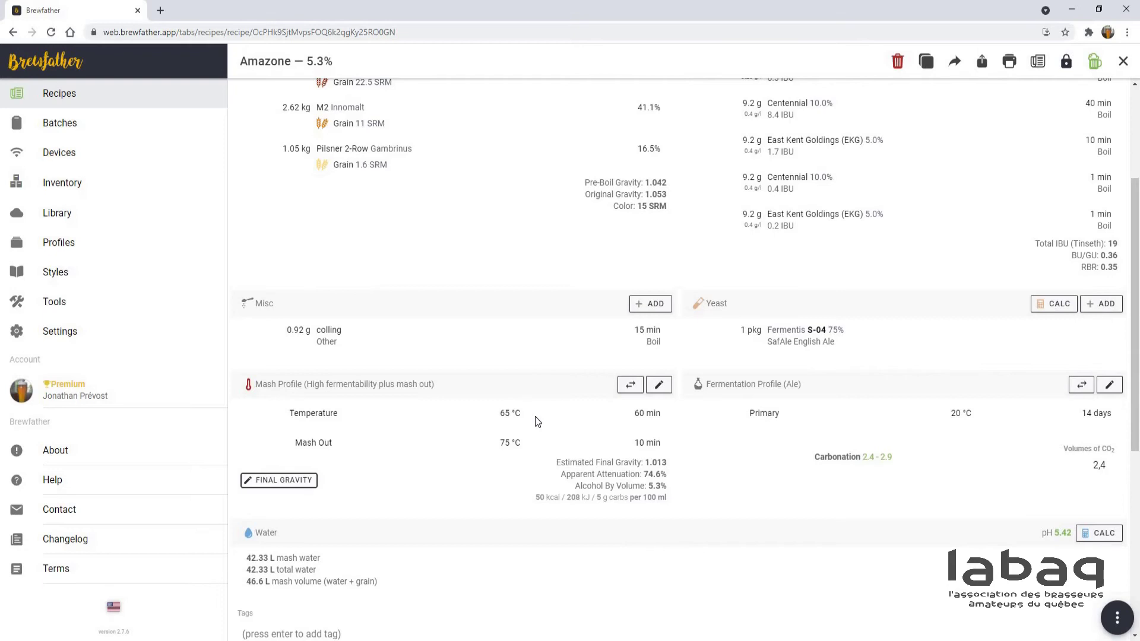
scroll(568, 435, "down", 3)
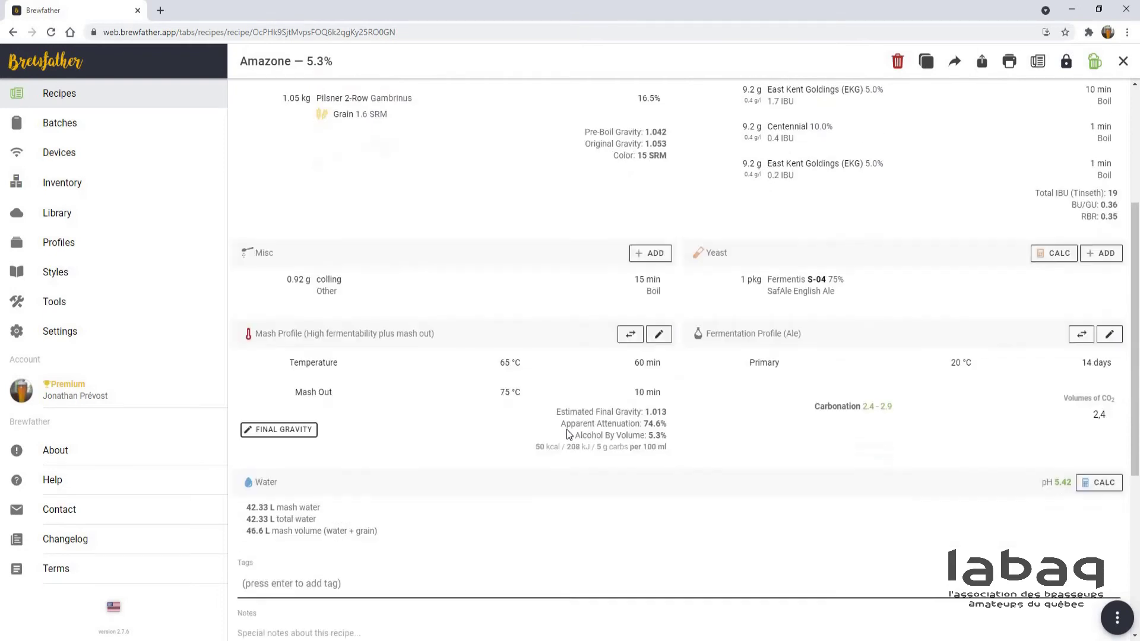
scroll(567, 435, "up", 6)
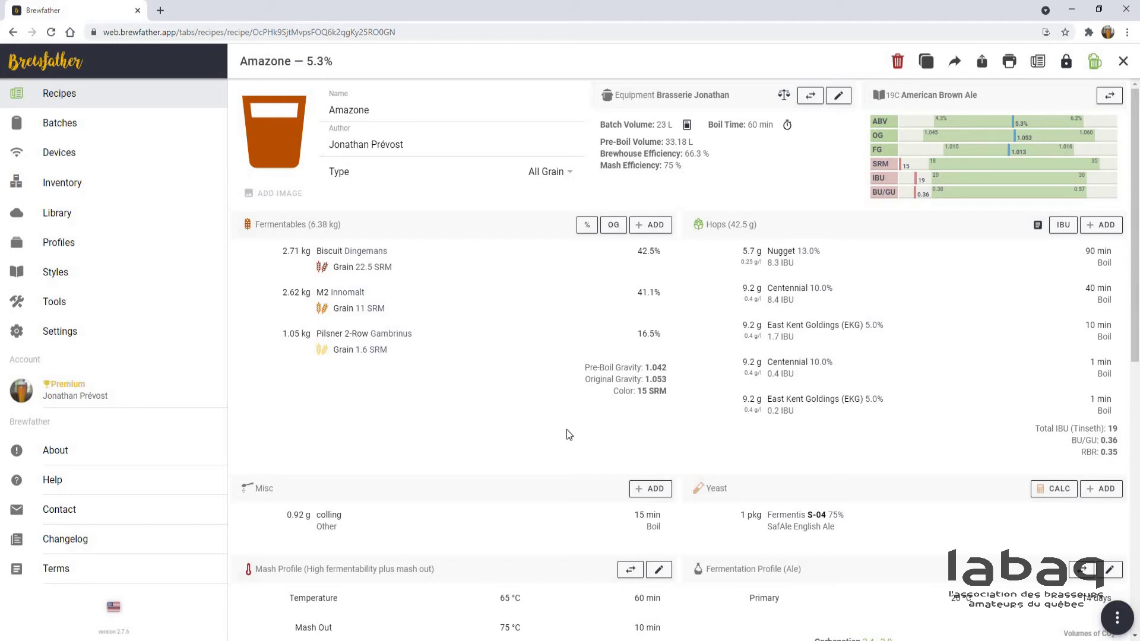
Step: Create a new batch from the Amazone recipe and look through the batch list by status
left_click(1093, 63)
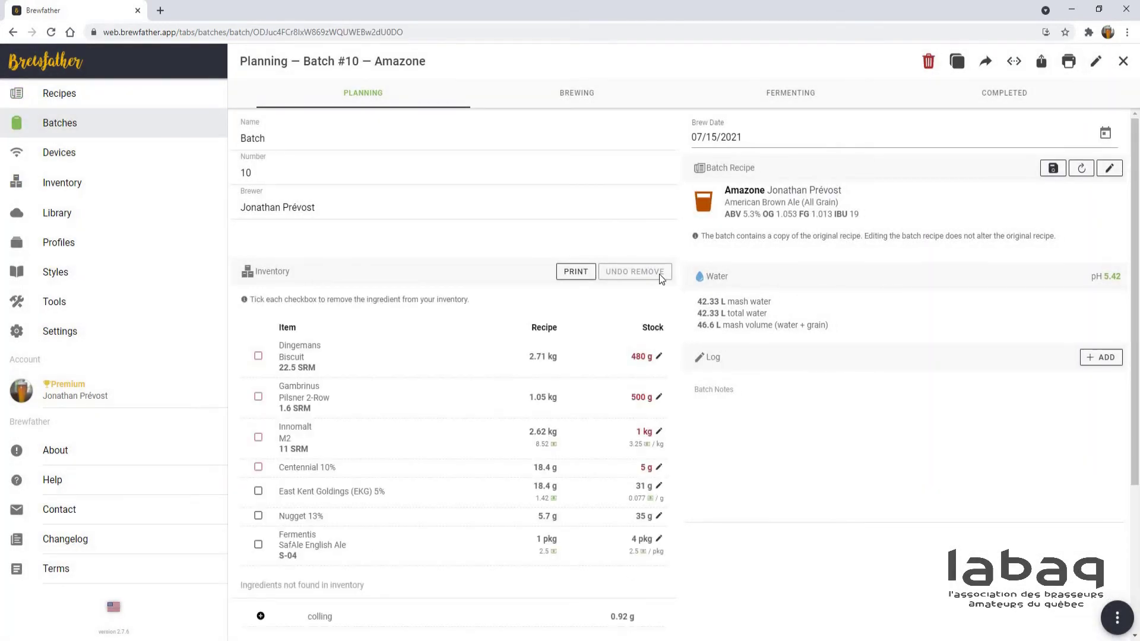
left_click(68, 140)
left_click(1124, 61)
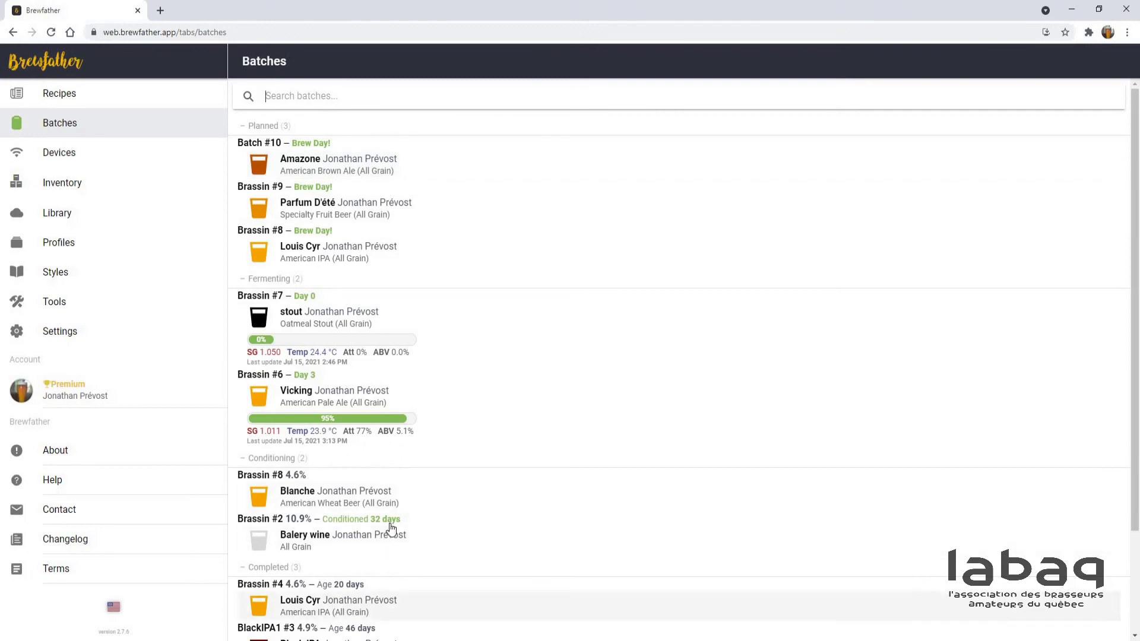
scroll(356, 357, "down", 3)
scroll(312, 178, "up", 3)
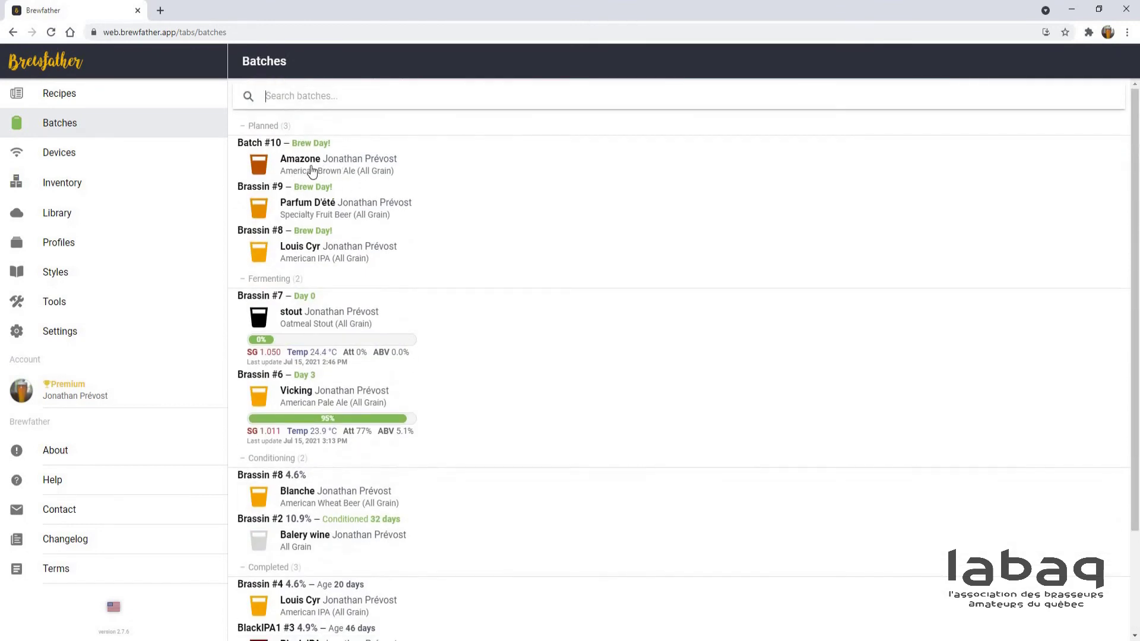
Step: Open the planned Amazone batch and review its ingredient stock and cost breakdown
left_click(374, 159)
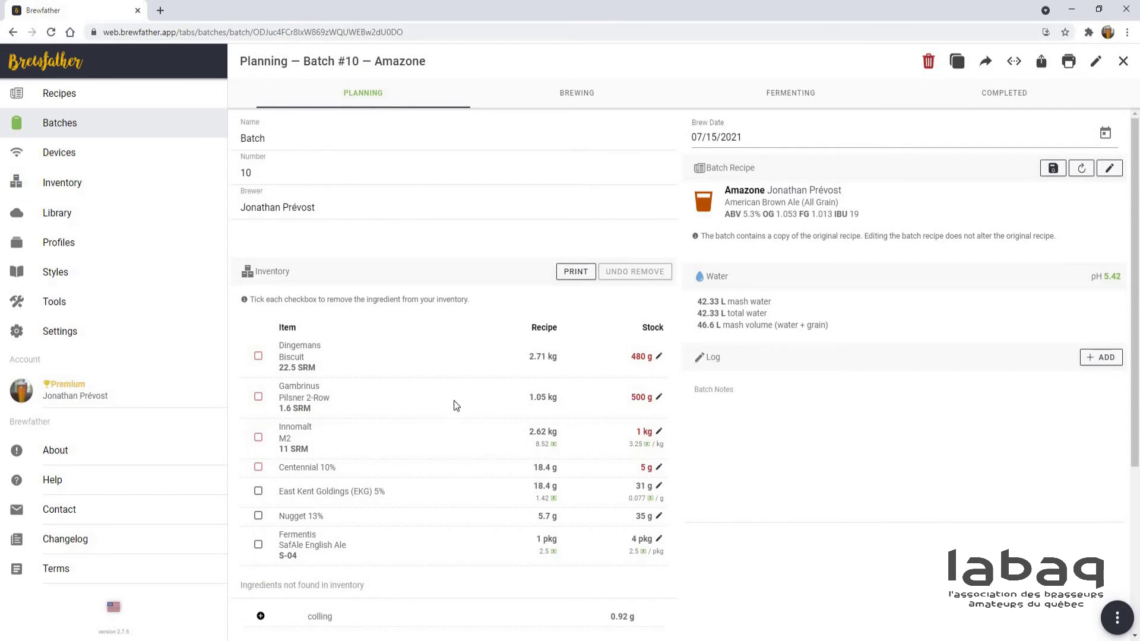
scroll(475, 457, "down", 4)
scroll(446, 535, "up", 1)
scroll(491, 318, "up", 3)
scroll(564, 315, "down", 3)
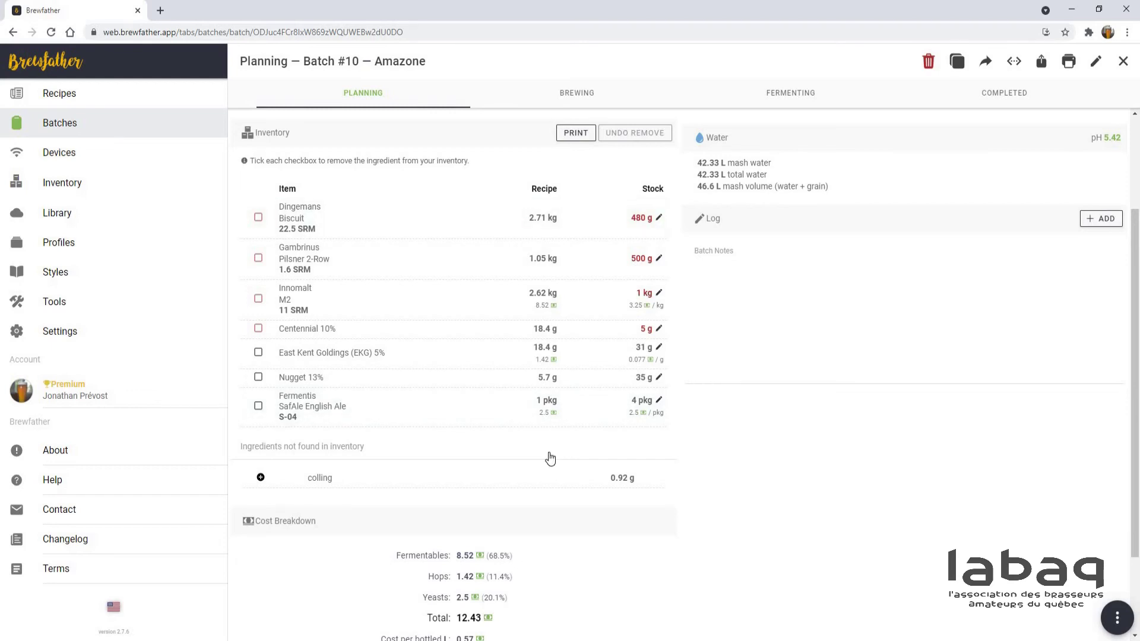
scroll(548, 458, "up", 3)
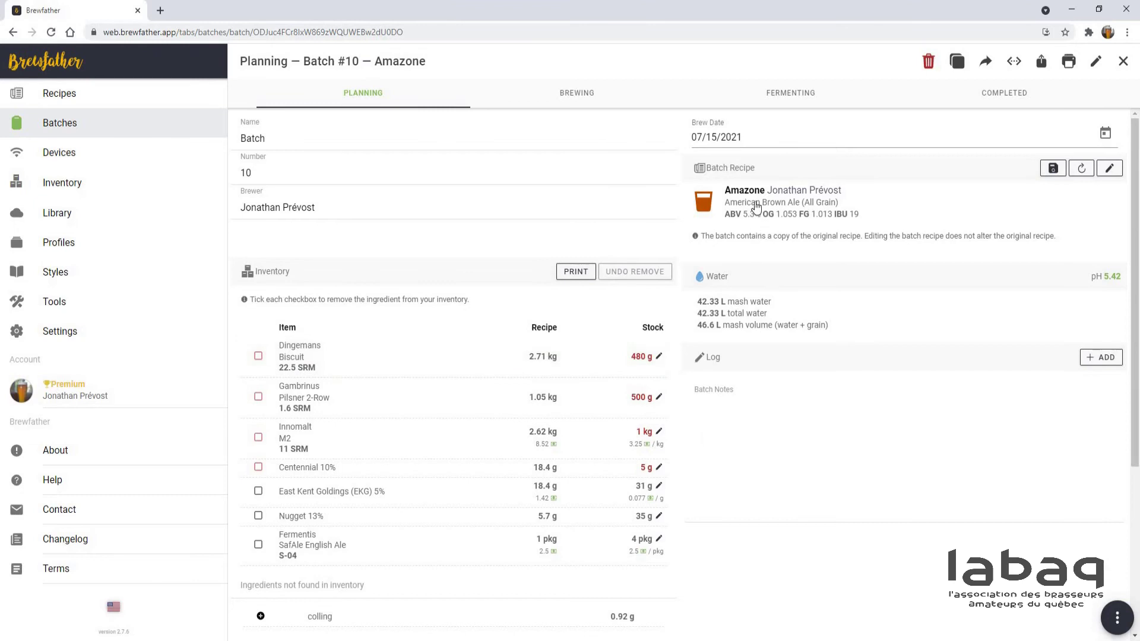
Step: Set the Innomalt M2 amount to 6 kg in the batch's copy of the Amazone recipe and return to the batch
left_click(828, 196)
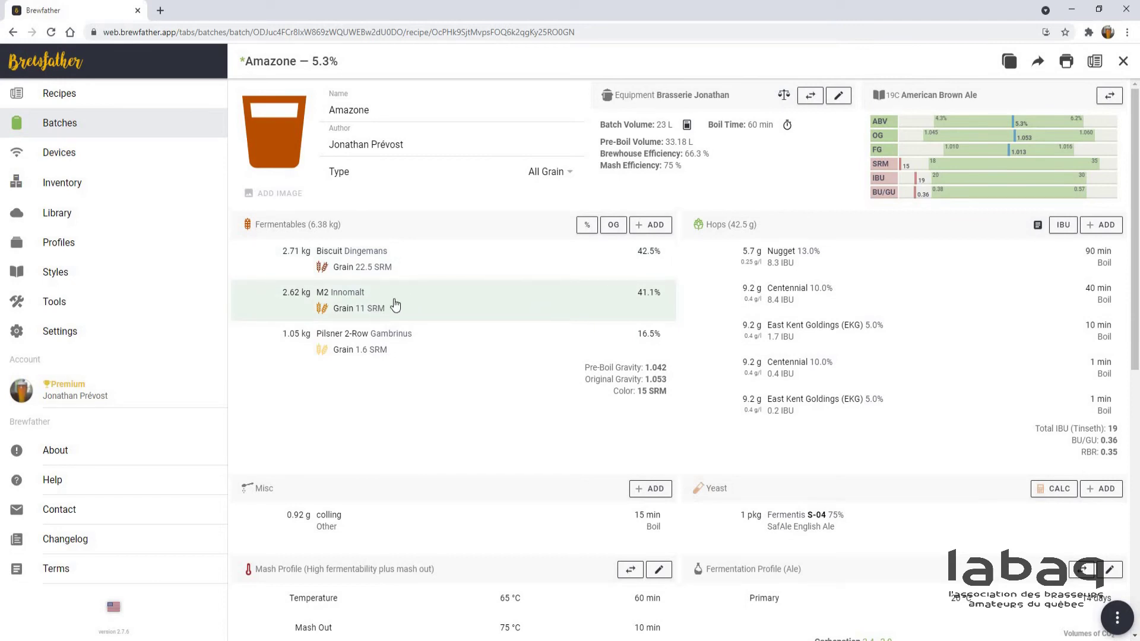
left_click(451, 297)
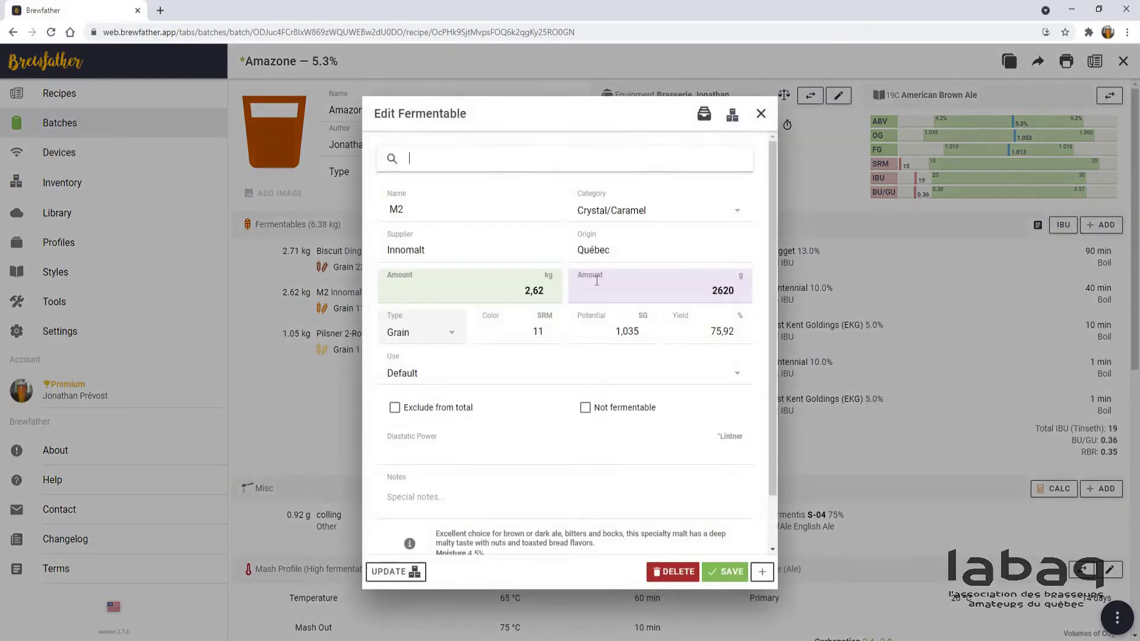
type("6")
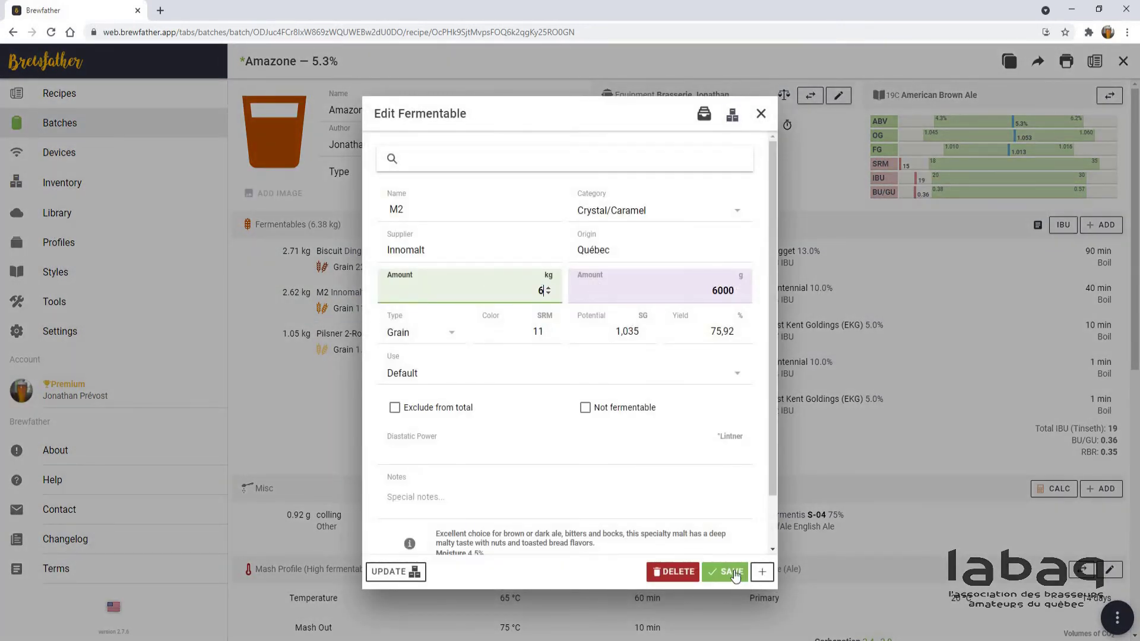
key("Return")
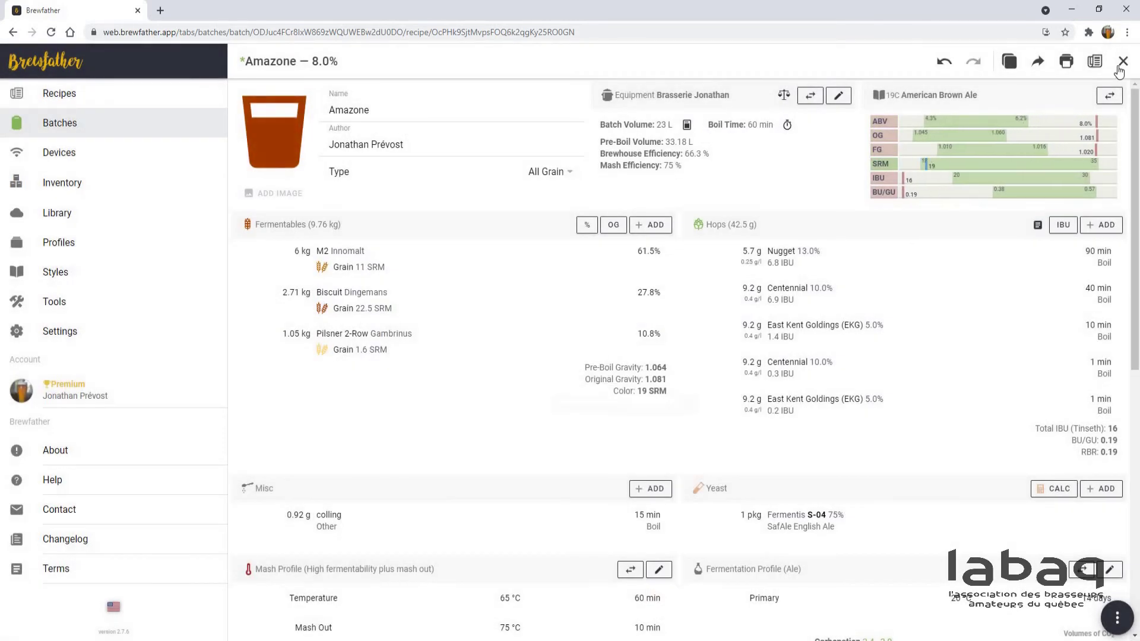
left_click(1122, 63)
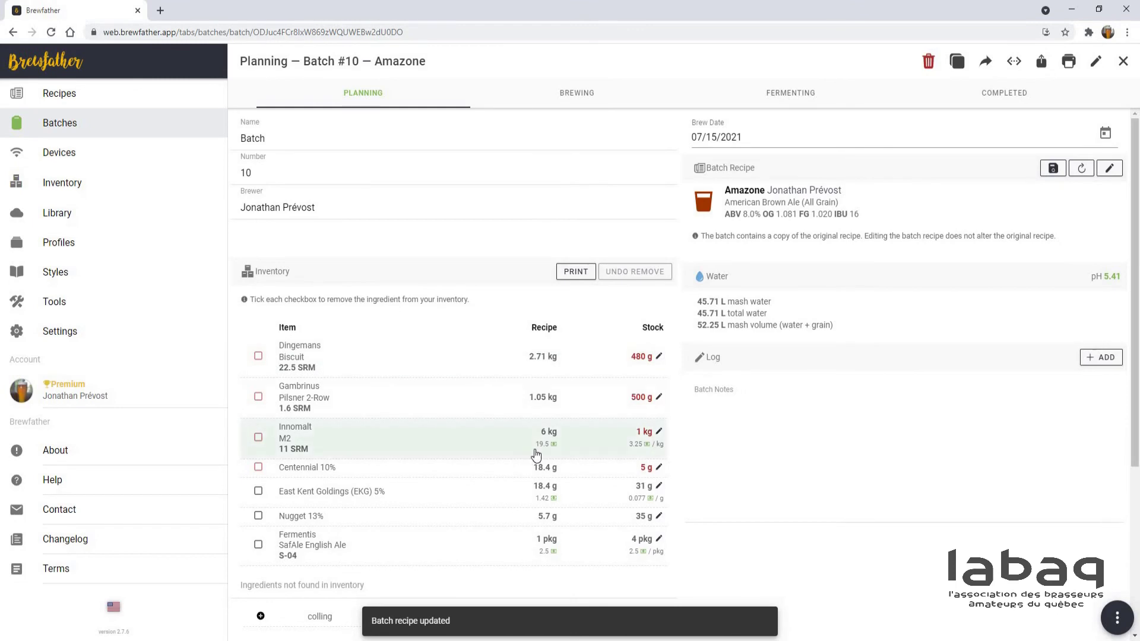
Step: Check the fermentable amounts in the original Amazone recipe and return to the planned batch
left_click(66, 94)
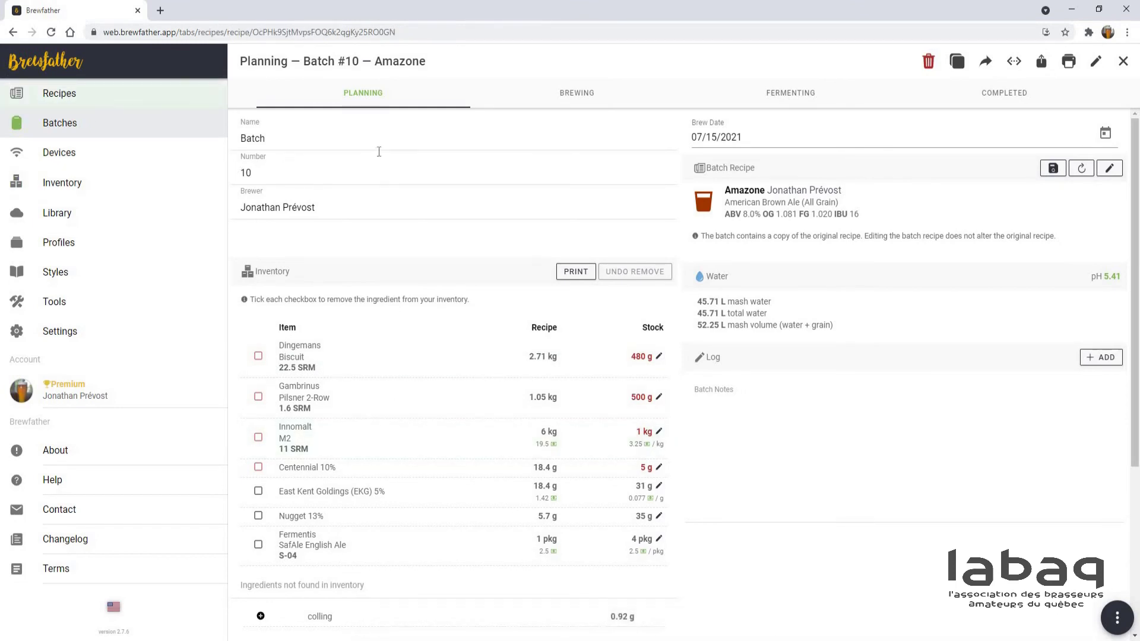
left_click(1123, 61)
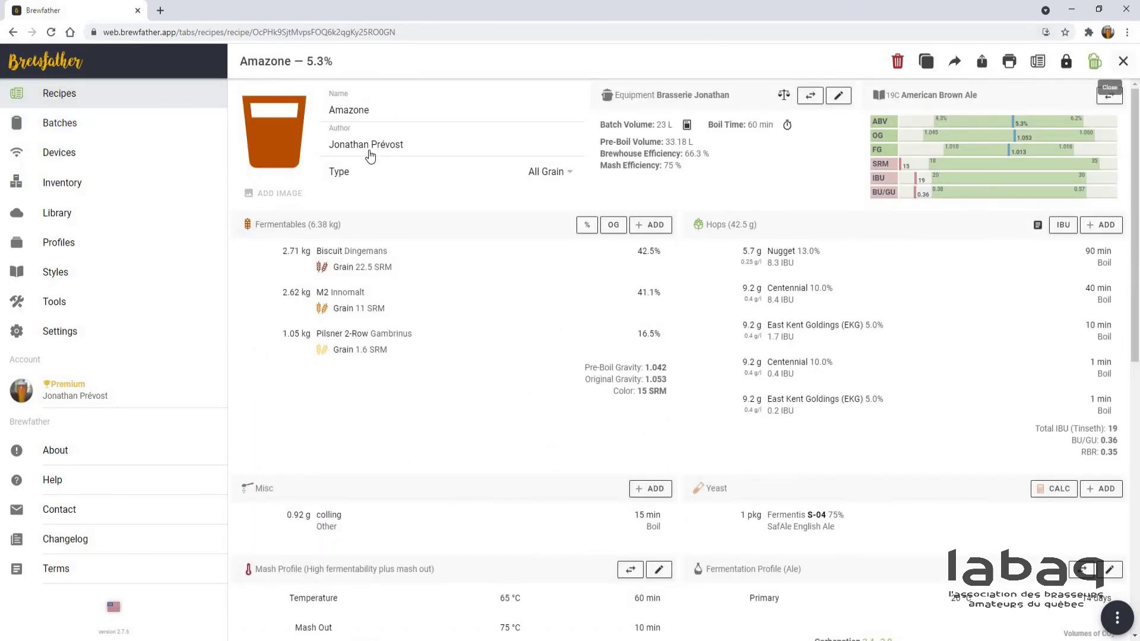
left_click(388, 175)
left_click(1123, 61)
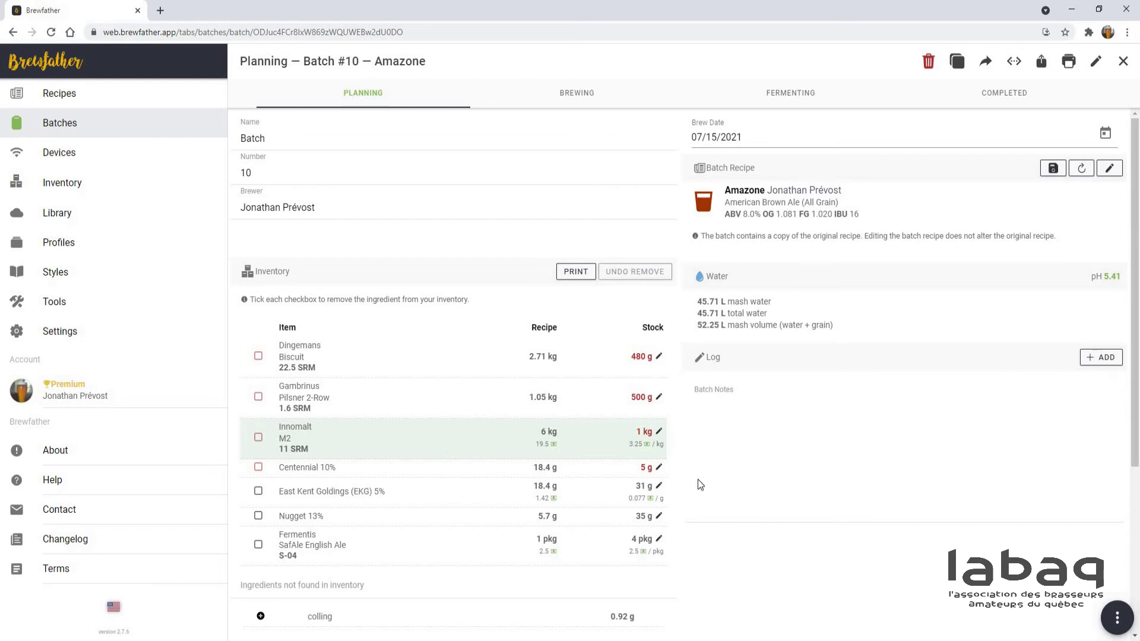
Step: Change the Amazone batch status to Brewing and review its brew tracker, brew sheet and measured values
left_click(568, 104)
left_click(659, 124)
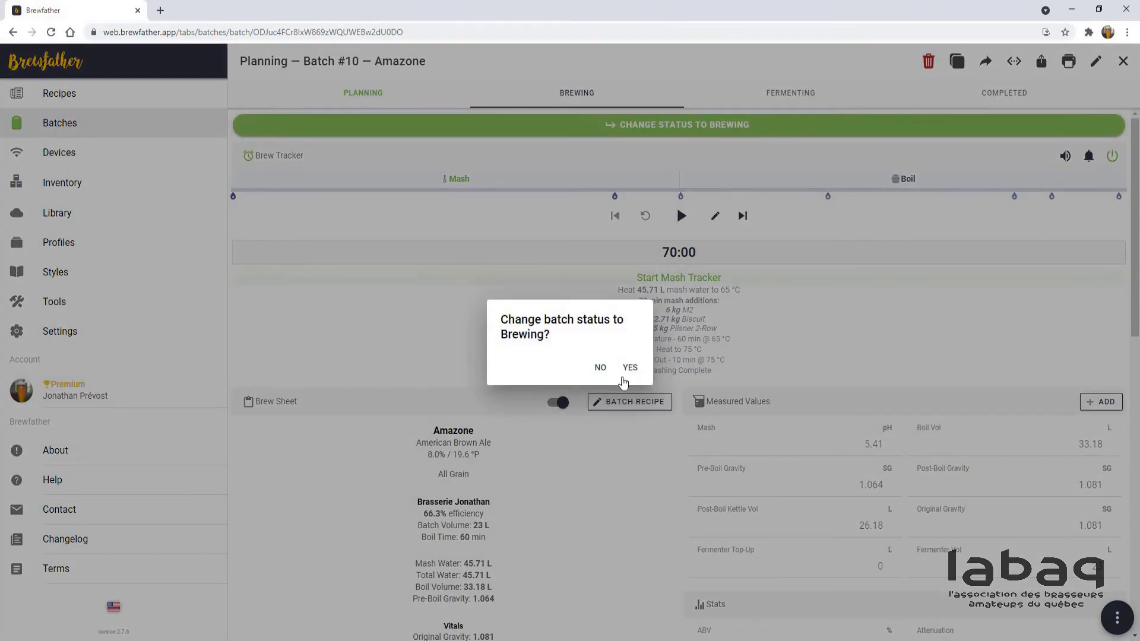
left_click(628, 367)
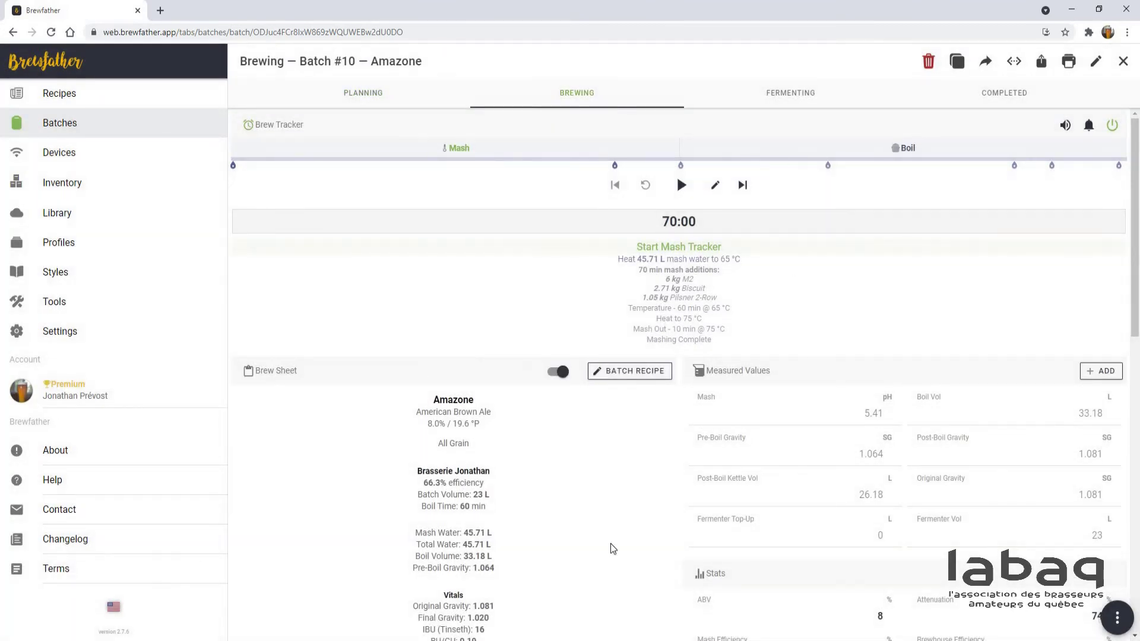
scroll(770, 387, "down", 6)
scroll(767, 393, "down", 5)
scroll(895, 358, "up", 10)
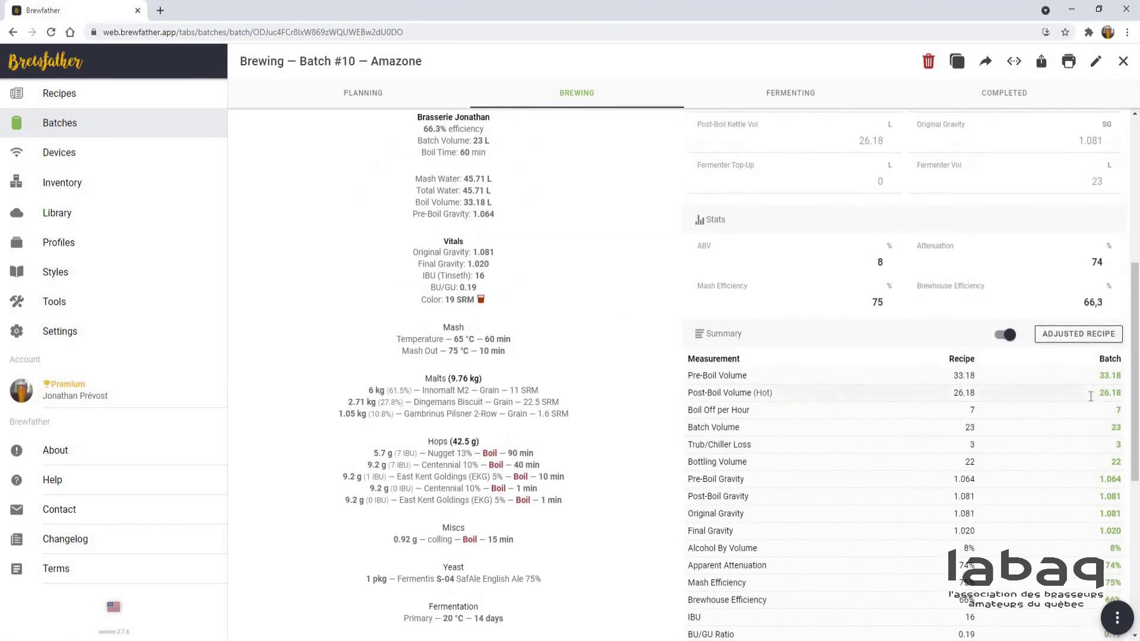
scroll(691, 238, "up", 2)
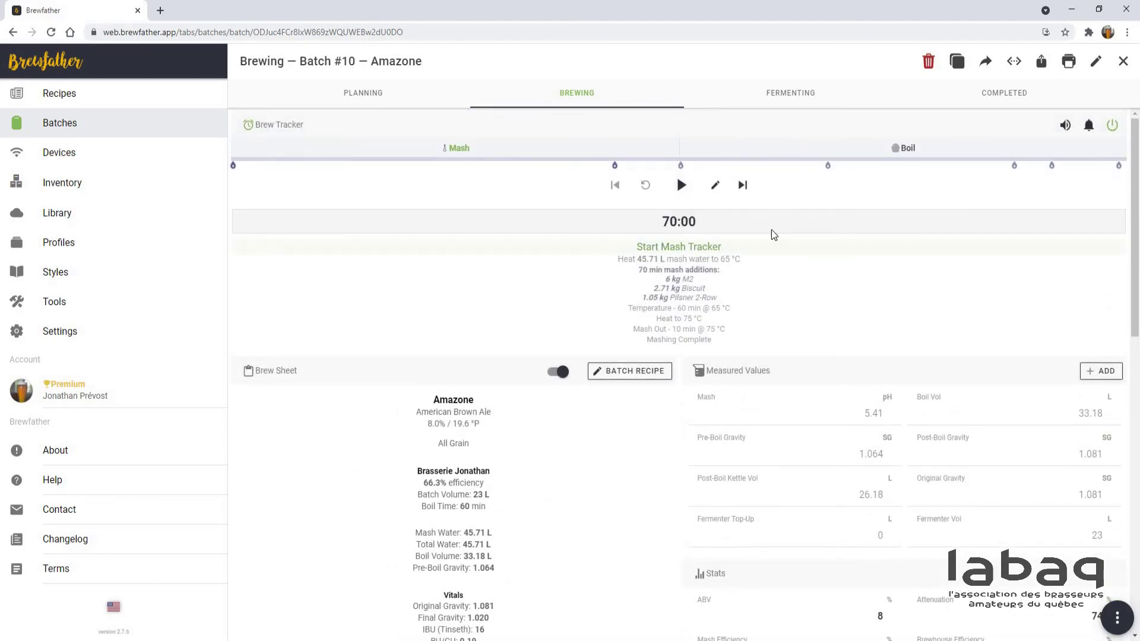
Step: Change the Amazone batch status to Fermenting and review its fermentation profile, carbonation and stats
left_click(806, 94)
left_click(681, 127)
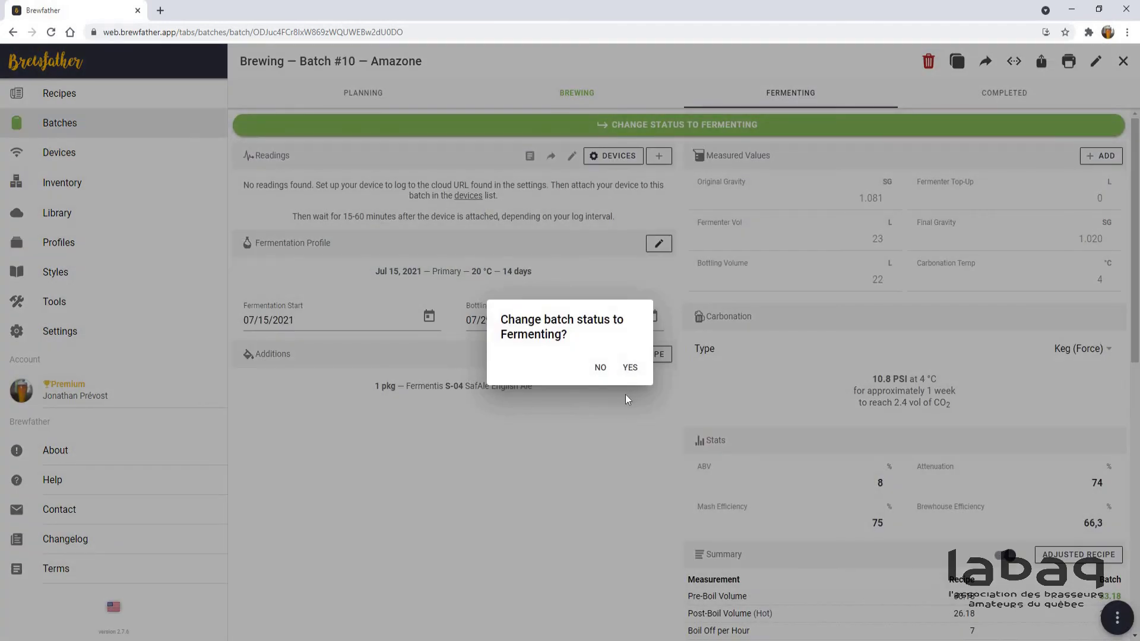
left_click(630, 368)
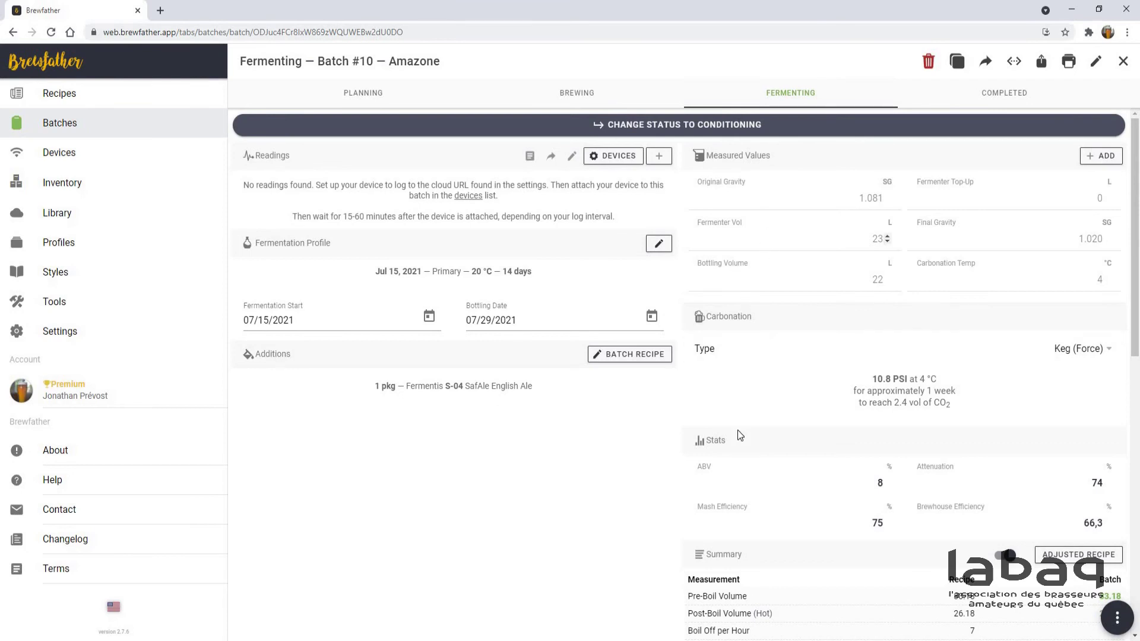
scroll(739, 435, "down", 5)
scroll(738, 435, "up", 5)
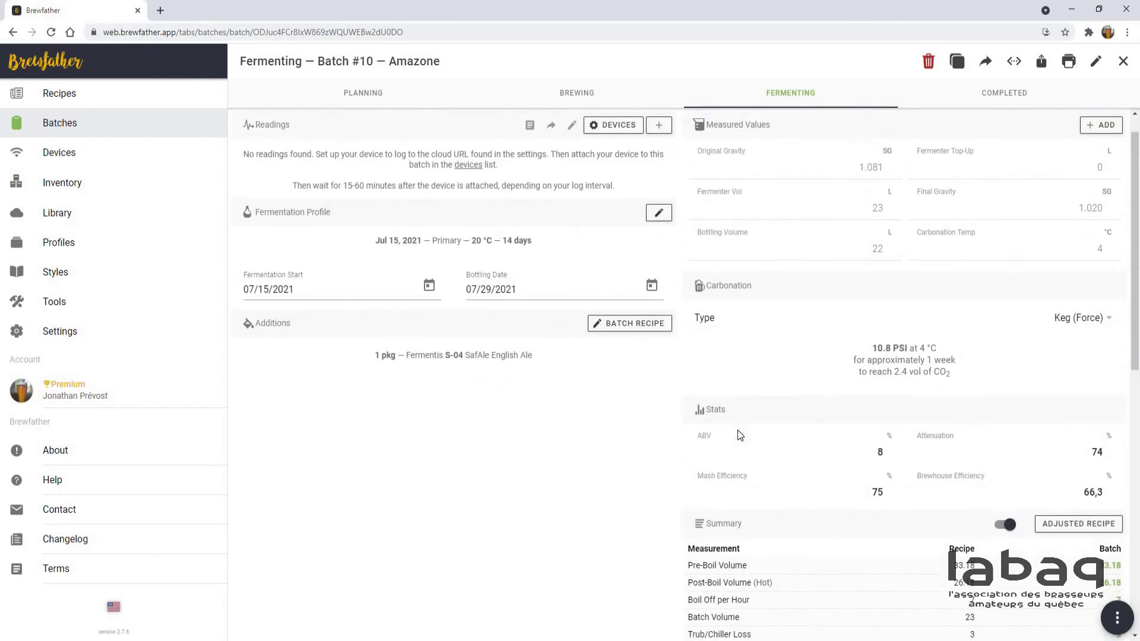
Step: Change the Amazone batch status to Completed and update its bottling date to Jul 15, 2021
left_click(1004, 92)
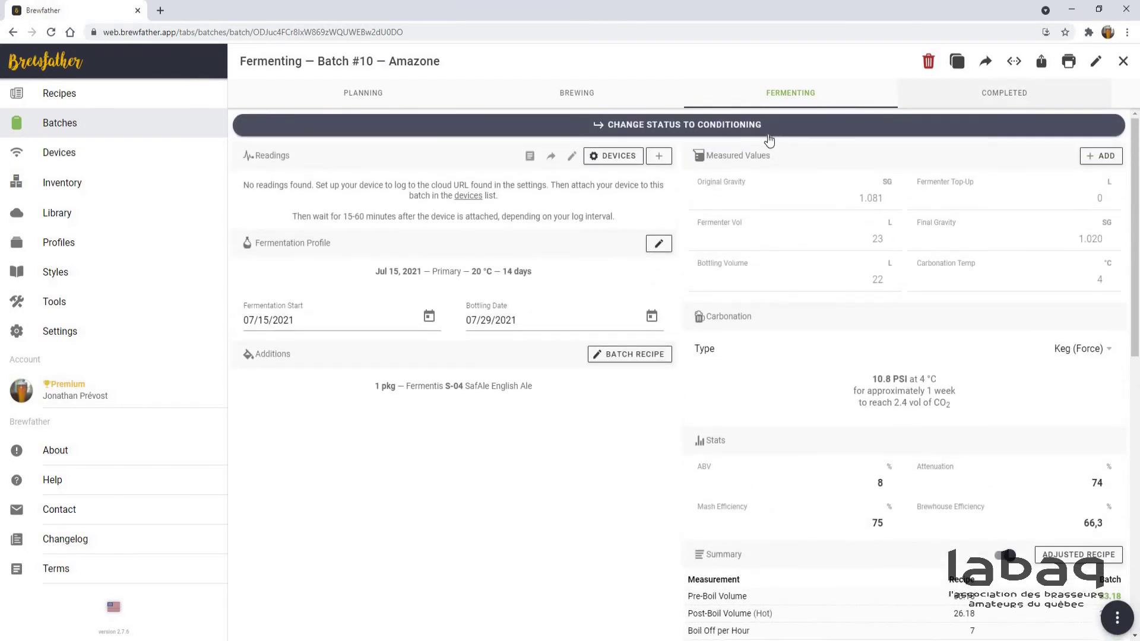
left_click(708, 138)
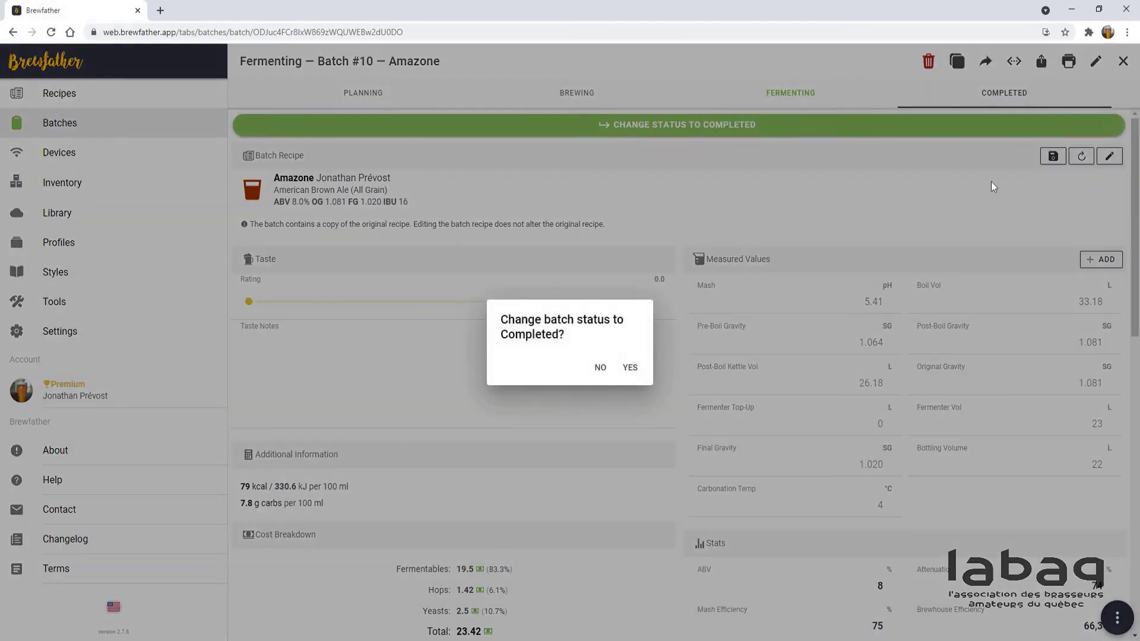
key("Return")
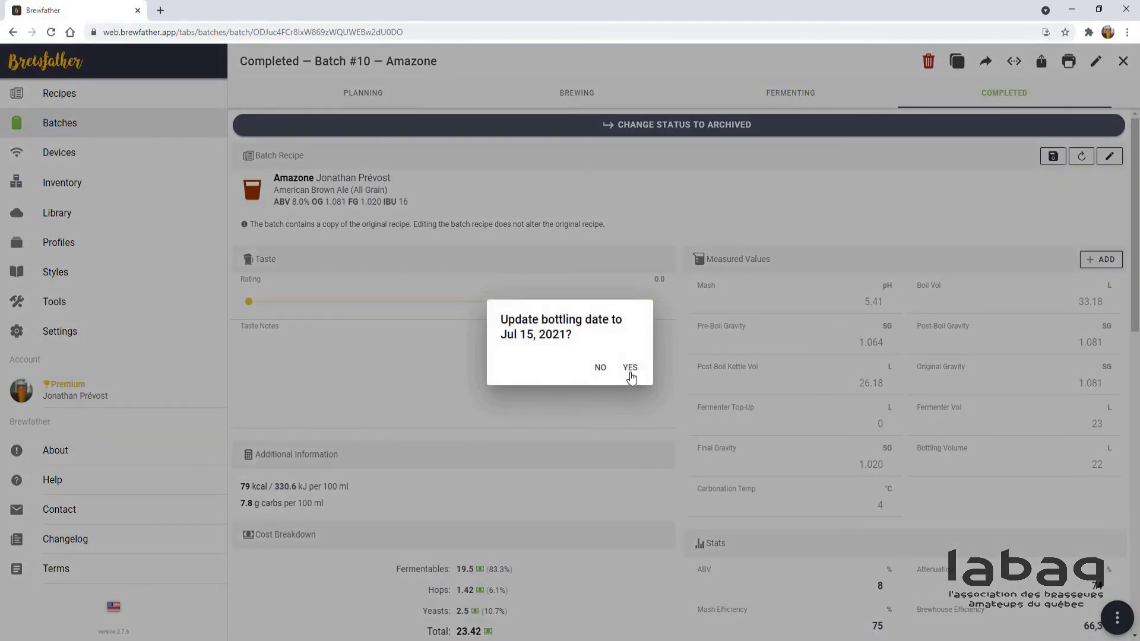
left_click(631, 369)
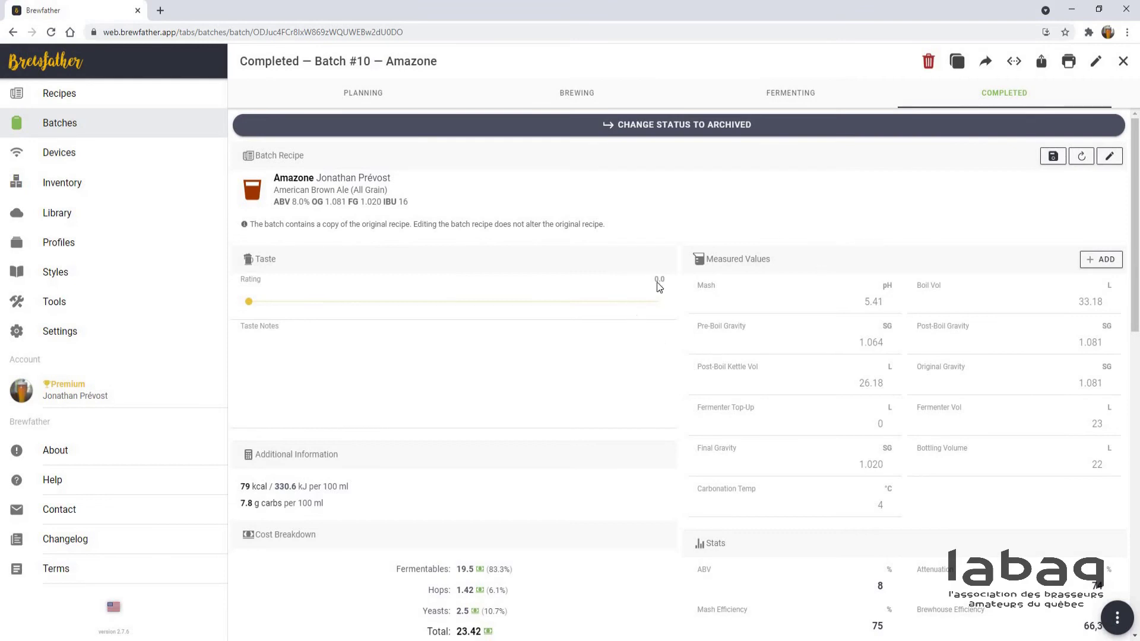
Step: Review the completed Amazone batch's details, close it and look over the batches grouped by status
scroll(654, 299, "down", 10)
scroll(655, 300, "up", 10)
left_click(1124, 66)
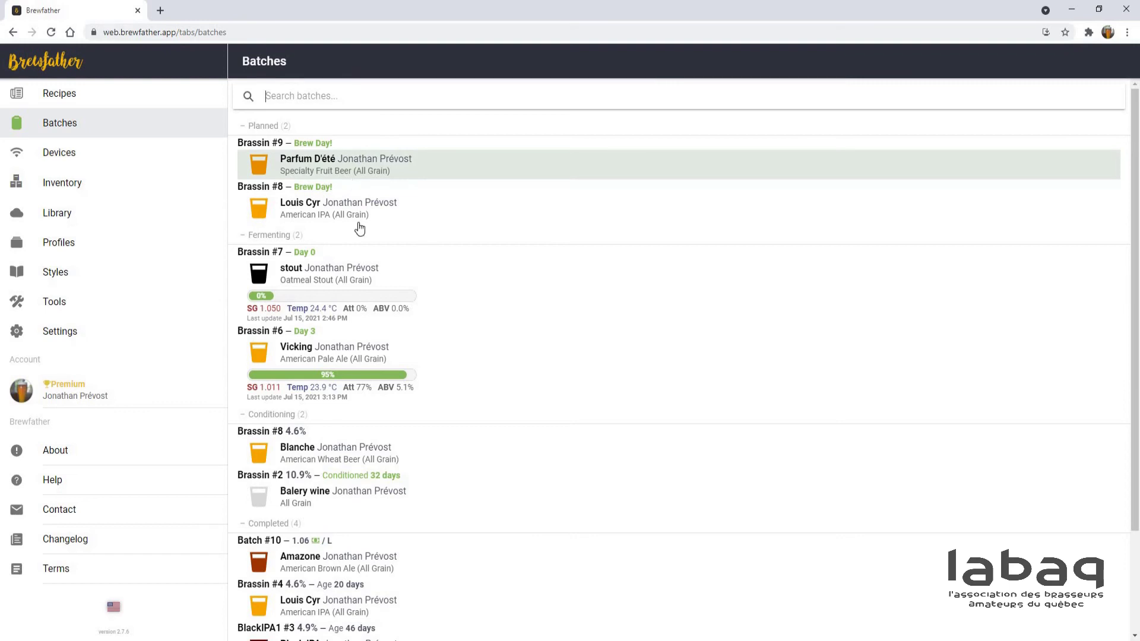
scroll(327, 319, "down", 2)
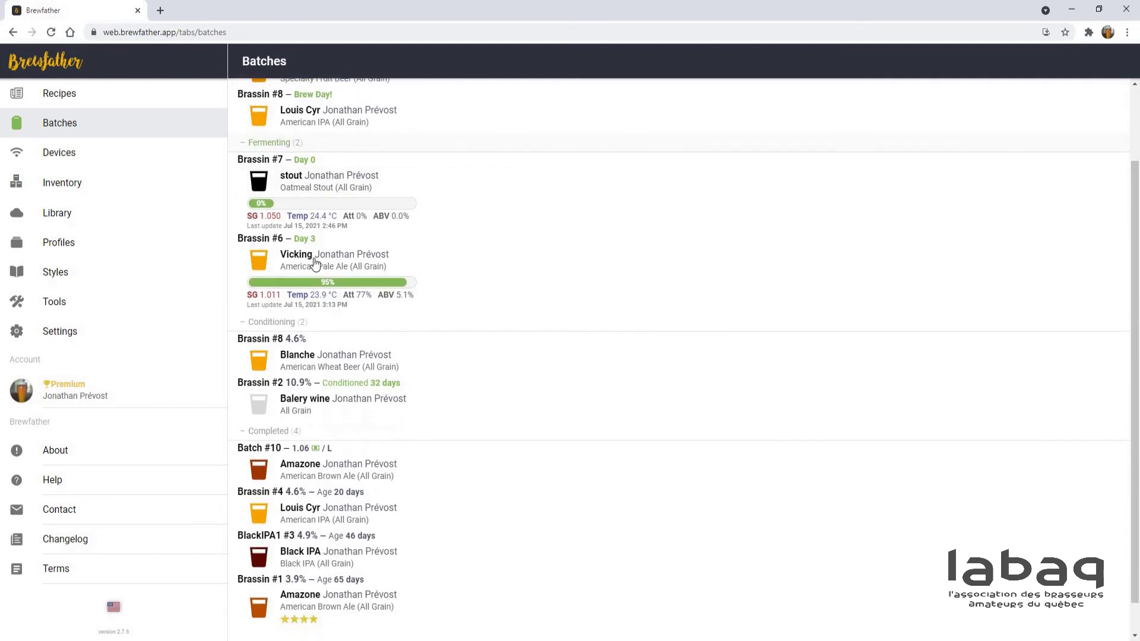
scroll(309, 252, "up", 2)
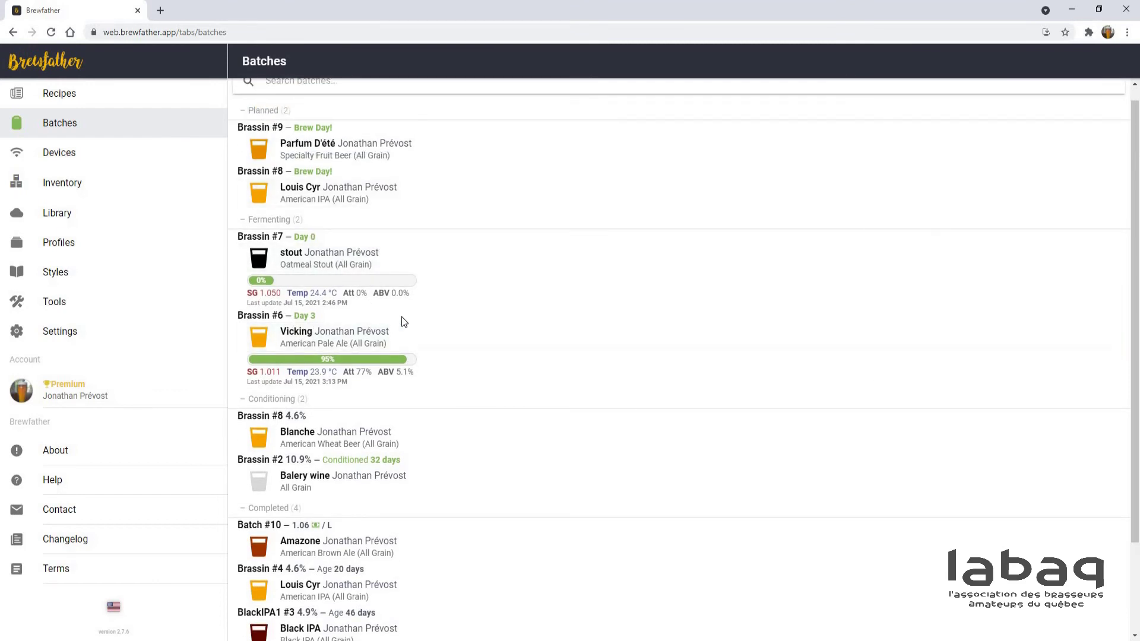
scroll(356, 297, "down", 3)
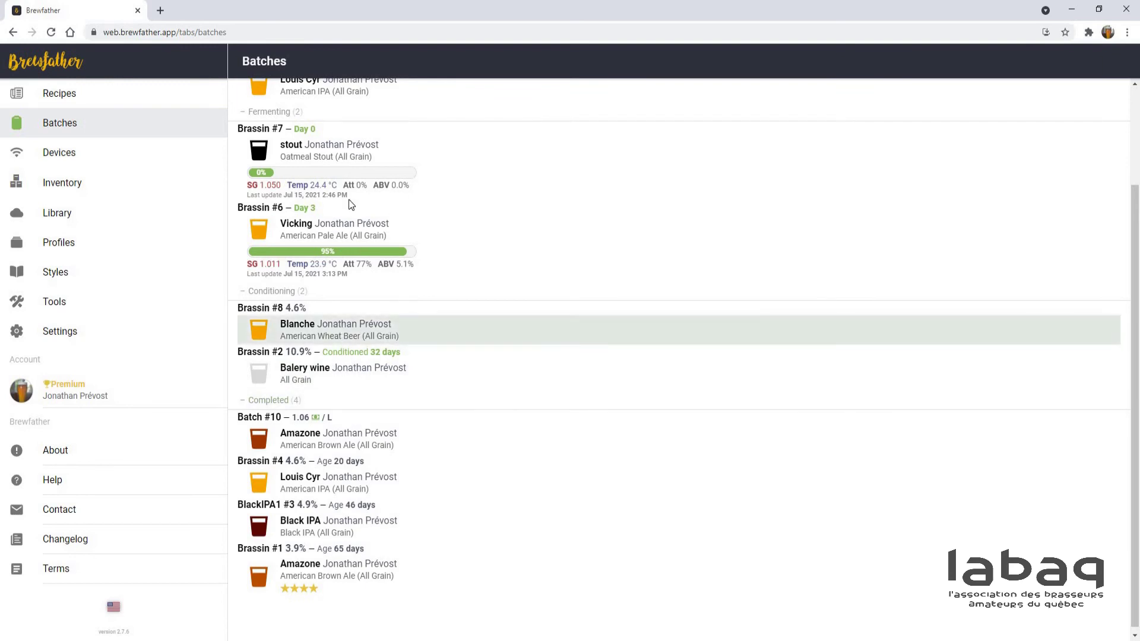
Step: Delete the completed Amazone batch #10
left_click(912, 457)
left_click(928, 63)
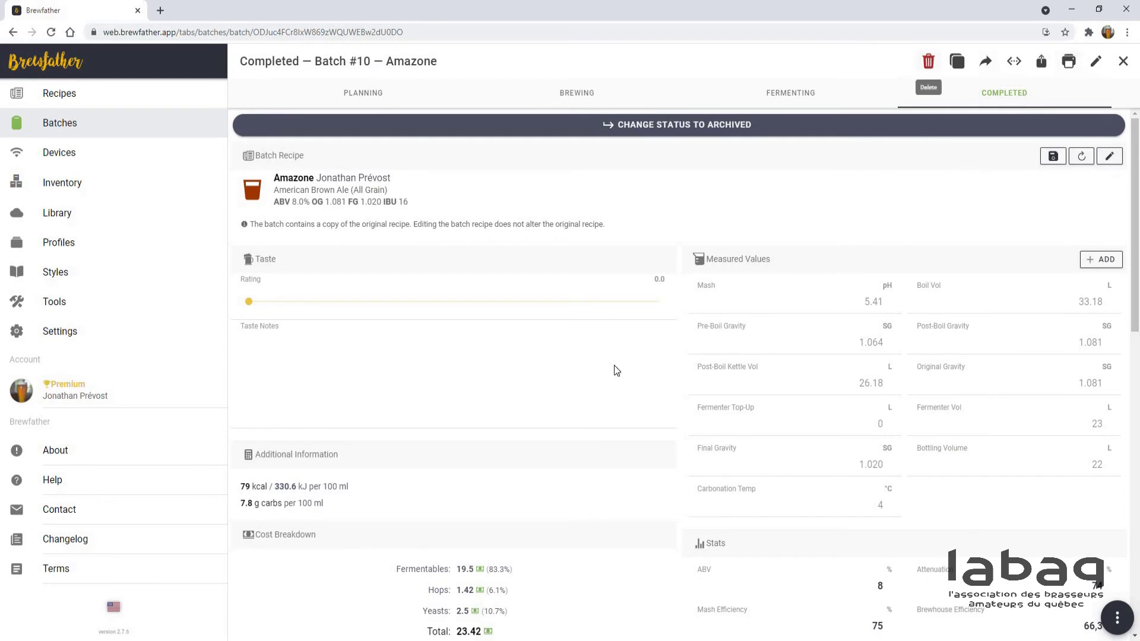
left_click(630, 378)
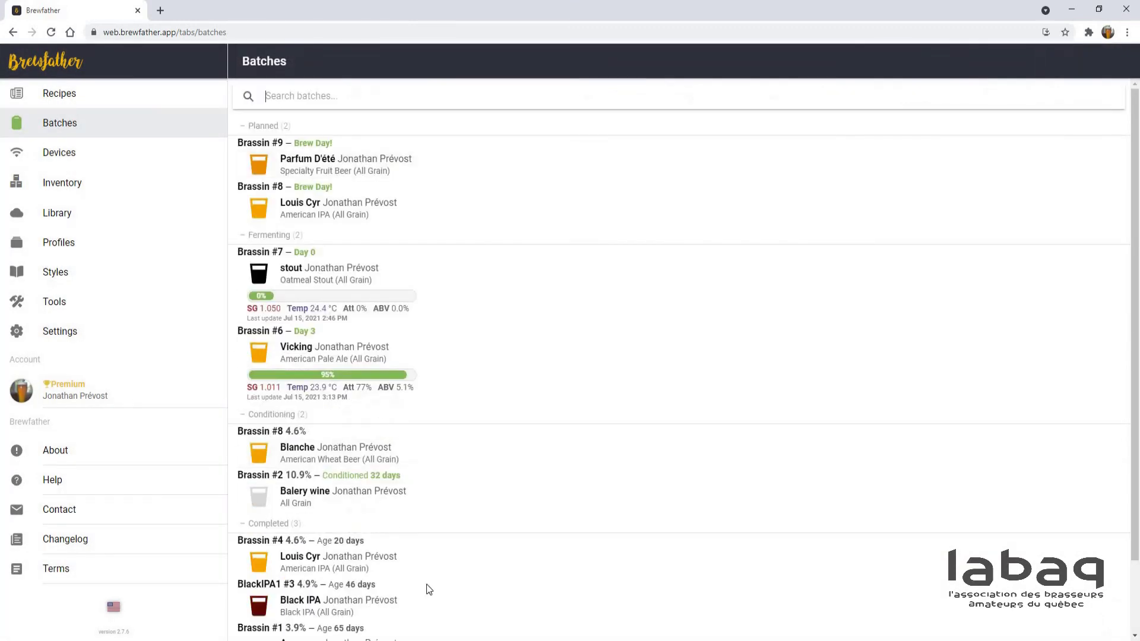
Step: Look over the remaining batches, examine the gravity and temperature readings of the fermenting Vicking batch, and close it
scroll(412, 535, "down", 2)
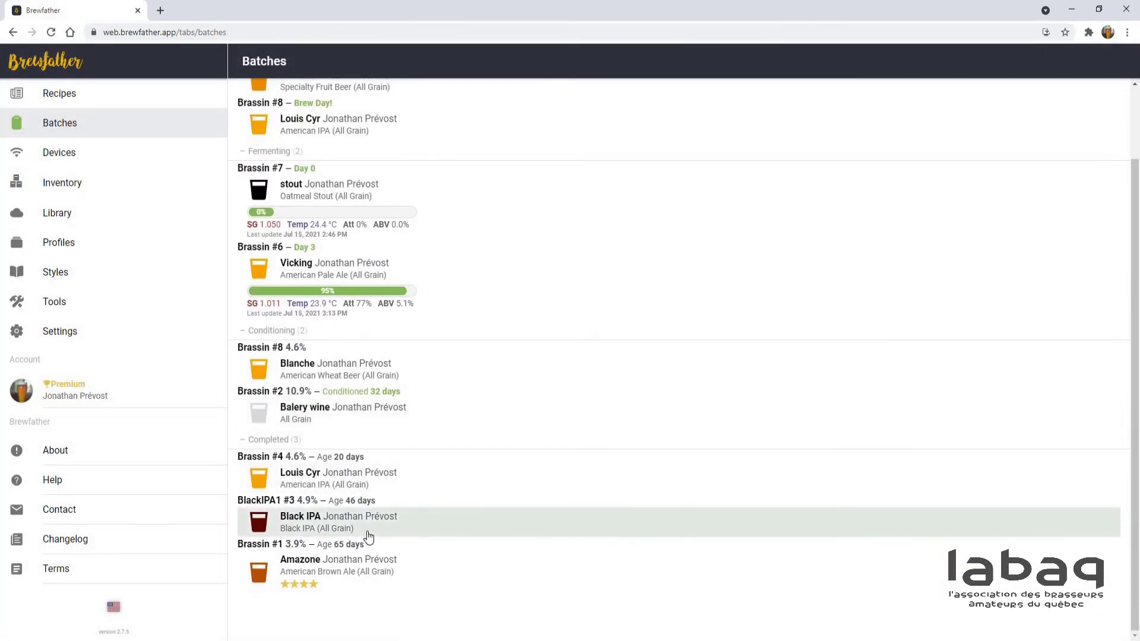
scroll(467, 481, "up", 2)
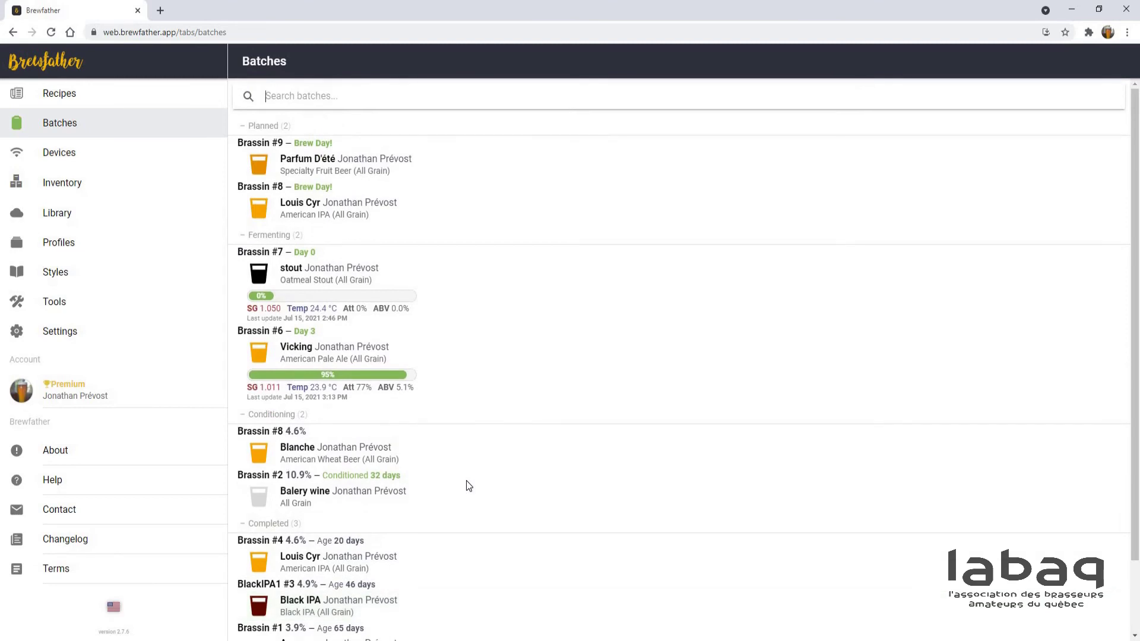
left_click(413, 357)
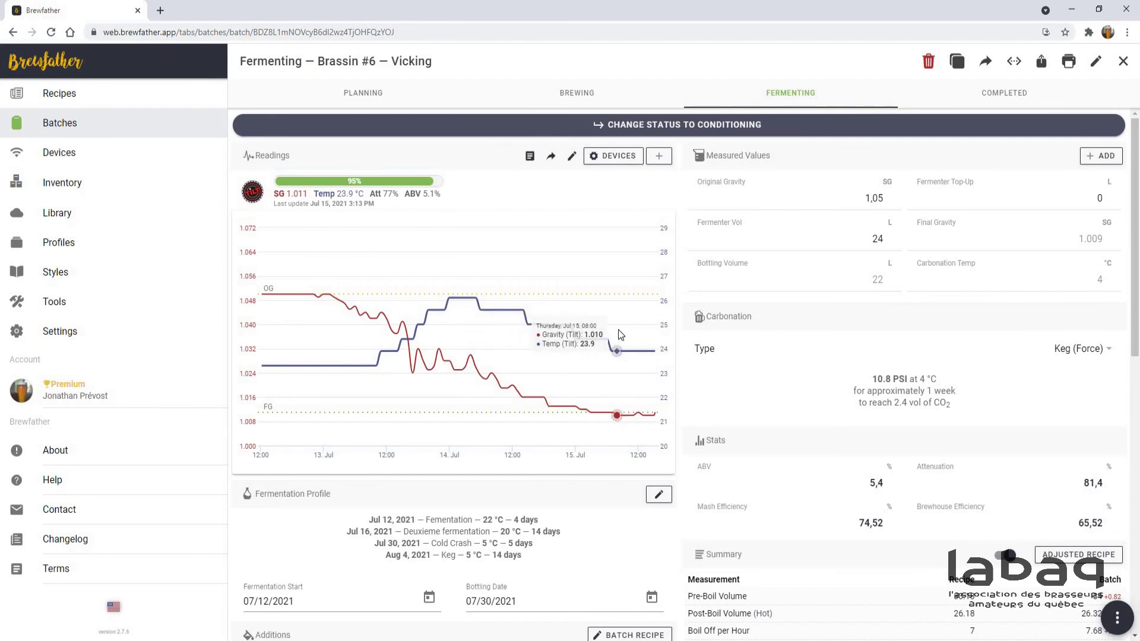
left_click(1123, 61)
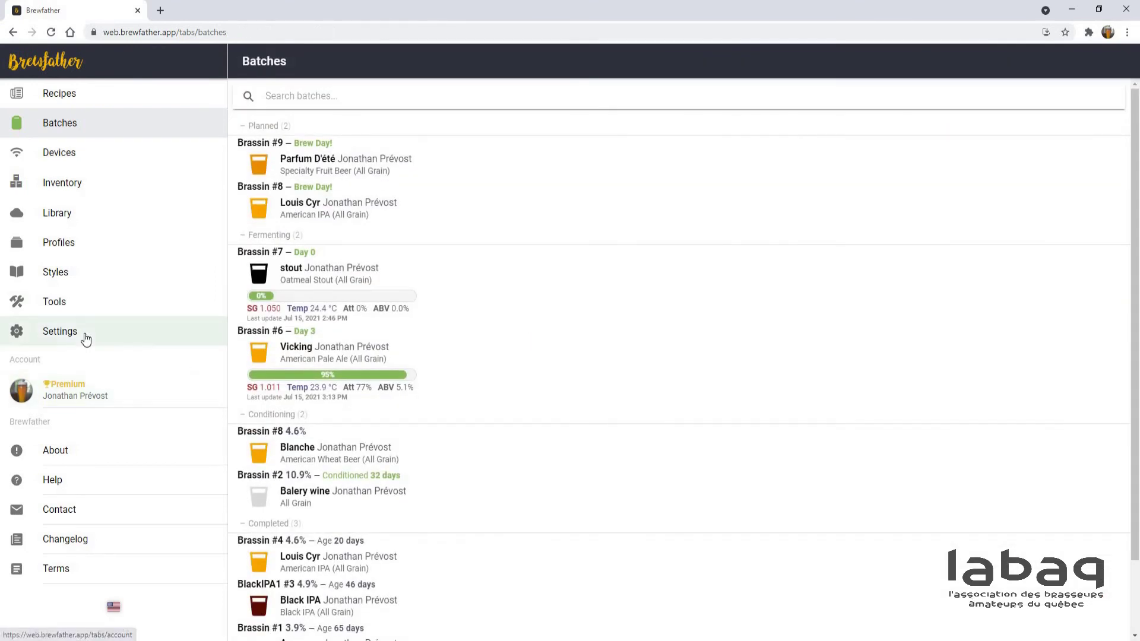
Step: Review the application settings, including general options, units, device power-ups, API and data options
left_click(86, 339)
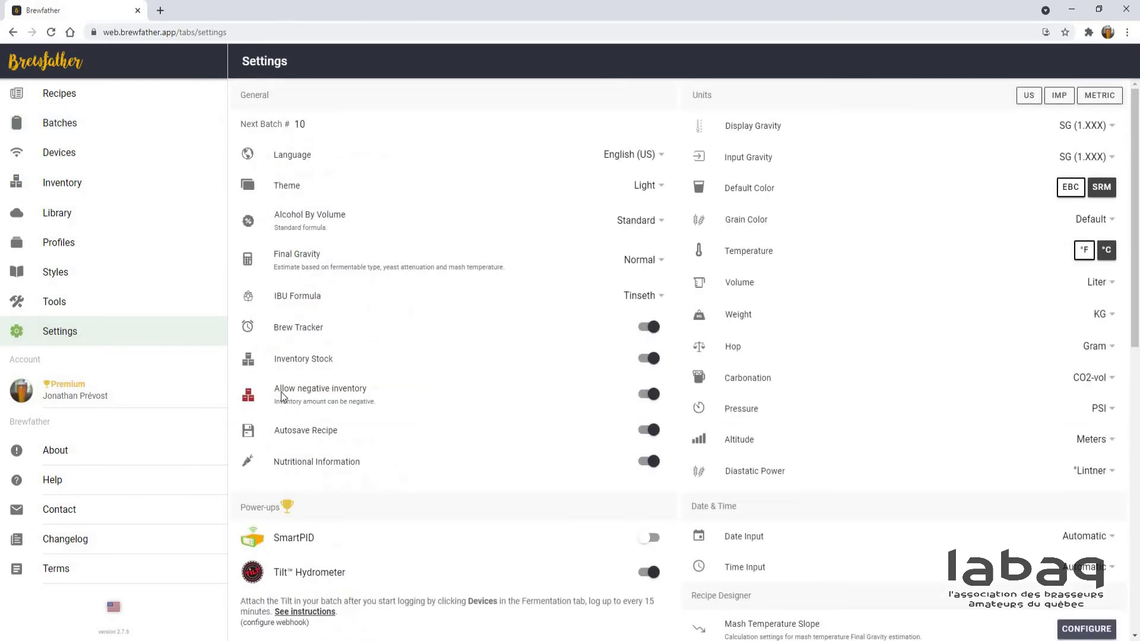
scroll(389, 386, "down", 6)
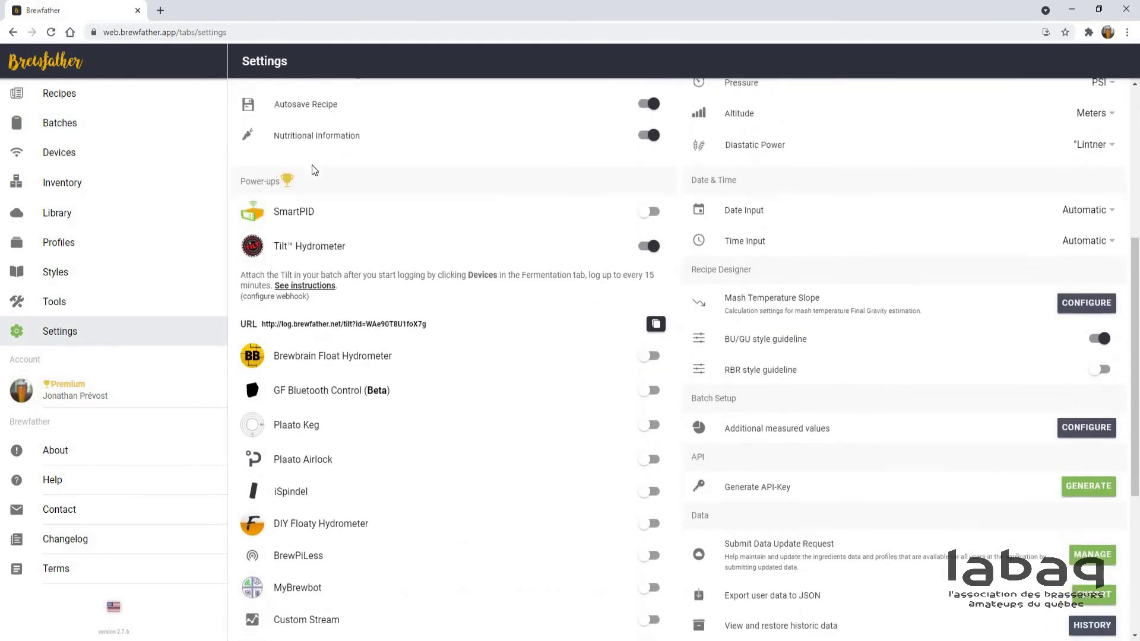
scroll(337, 233, "down", 2)
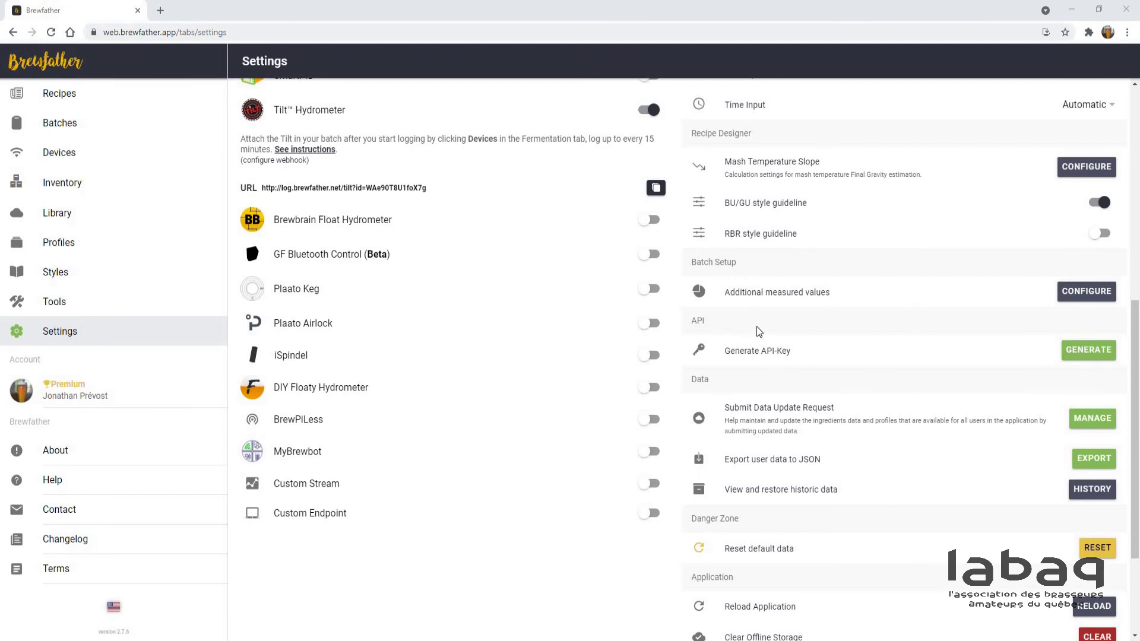
scroll(449, 373, "up", 7)
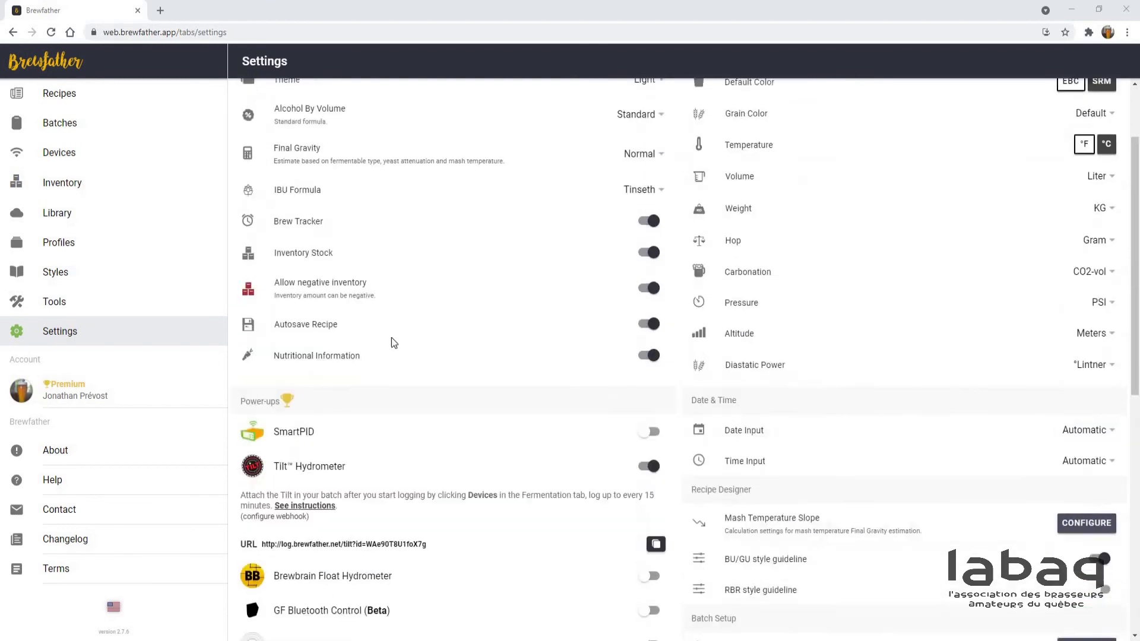
Step: Add the tag "2011" to the Amazone recipe and return to the recipe list
left_click(32, 101)
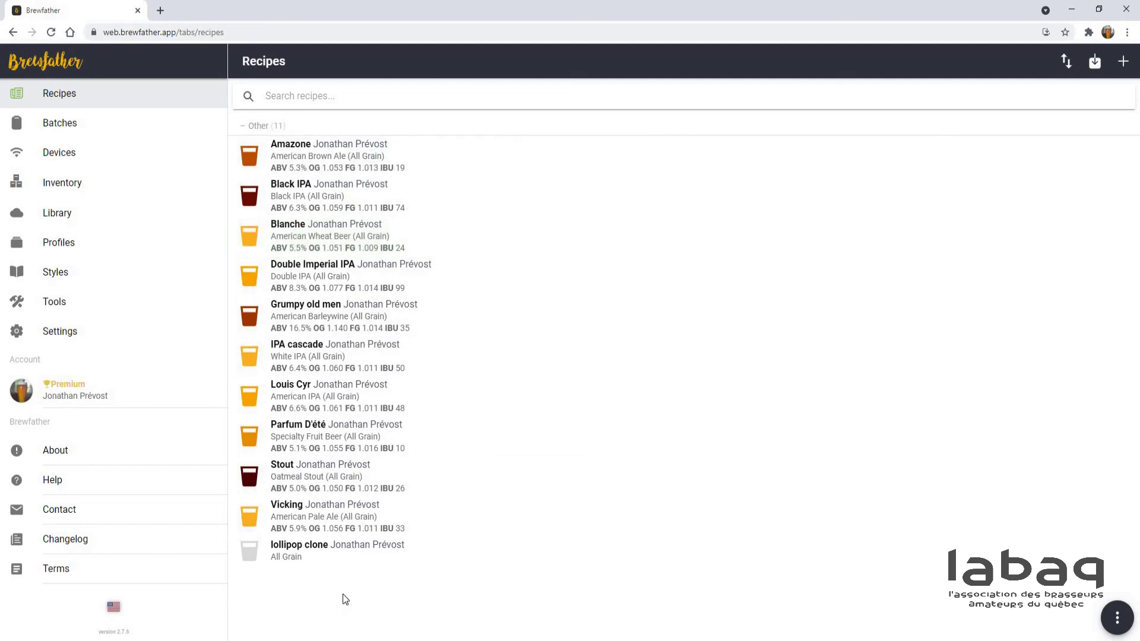
left_click(357, 153)
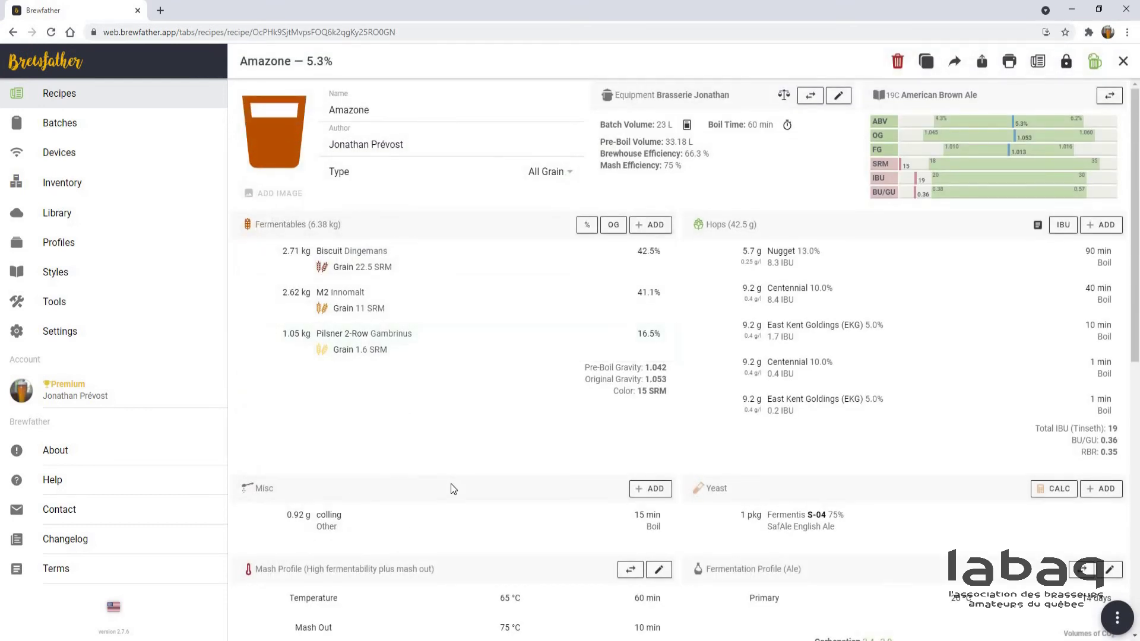
scroll(453, 490, "down", 6)
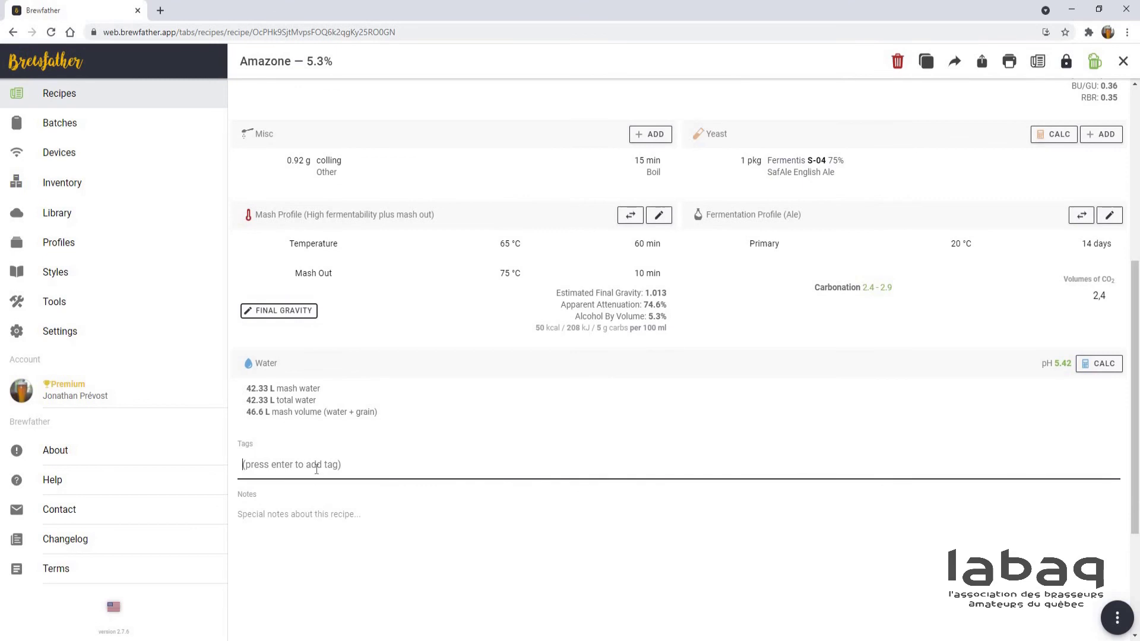
type("2011")
key("Return")
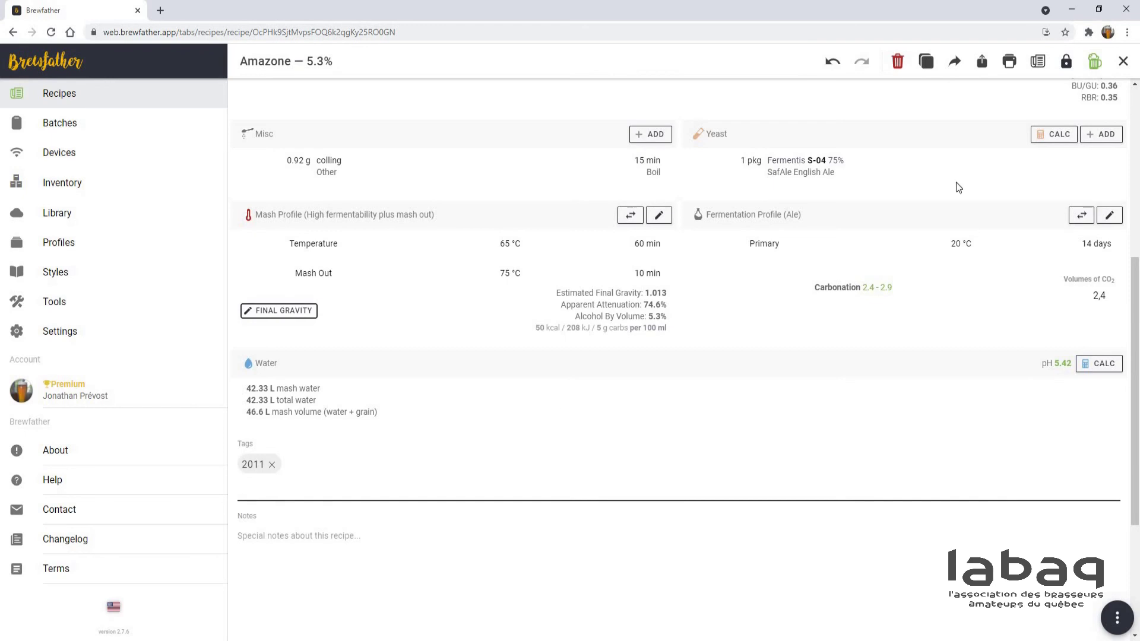
left_click(1124, 62)
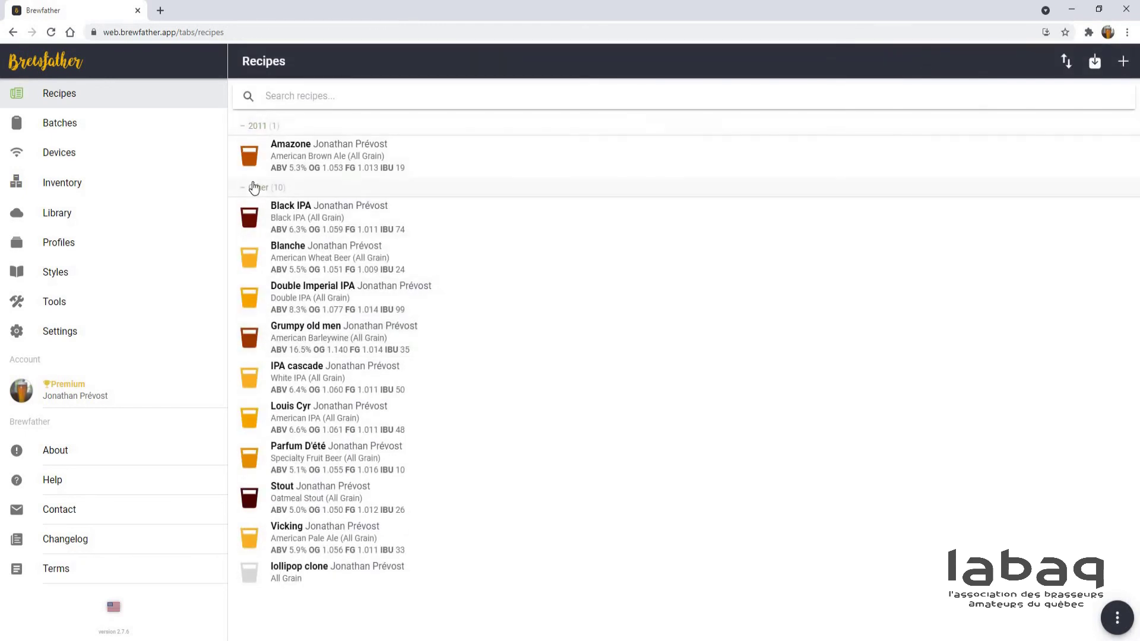
Step: Replace the Amazone recipe's "2011" tag with "brown ale" and return to the recipe list
left_click(327, 155)
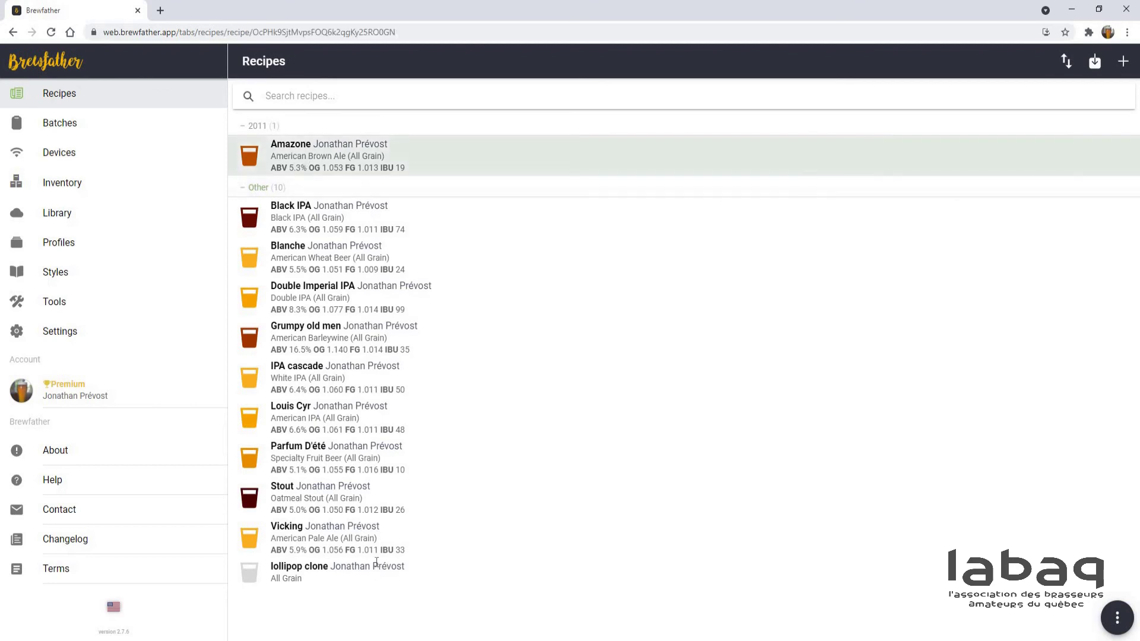
scroll(273, 252, "down", 10)
key("BackSpace")
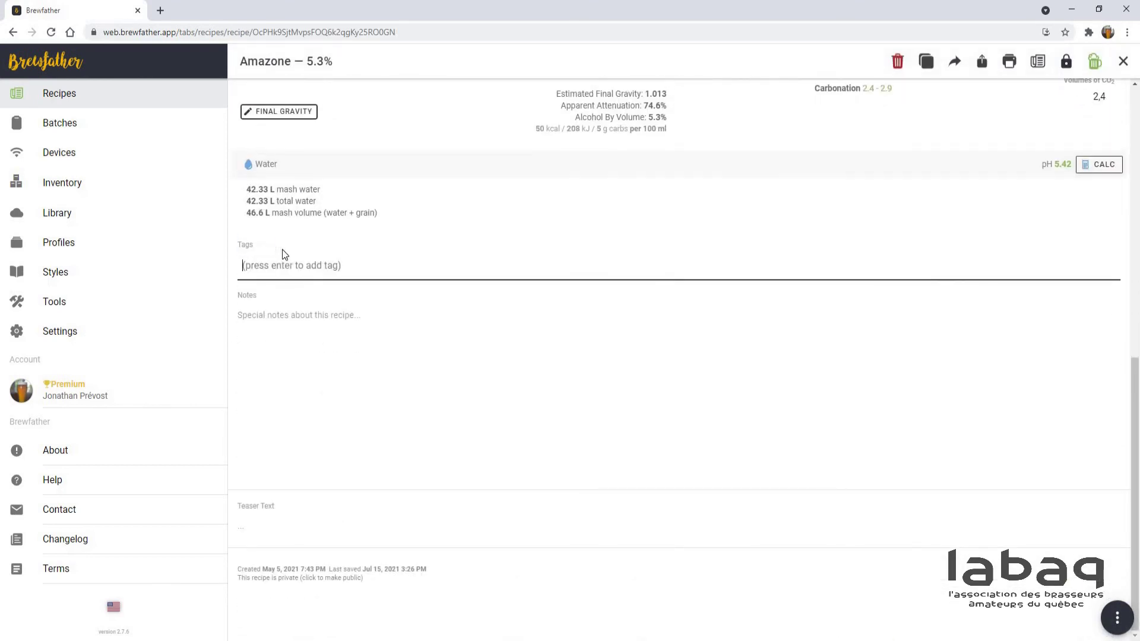
type("brown ale")
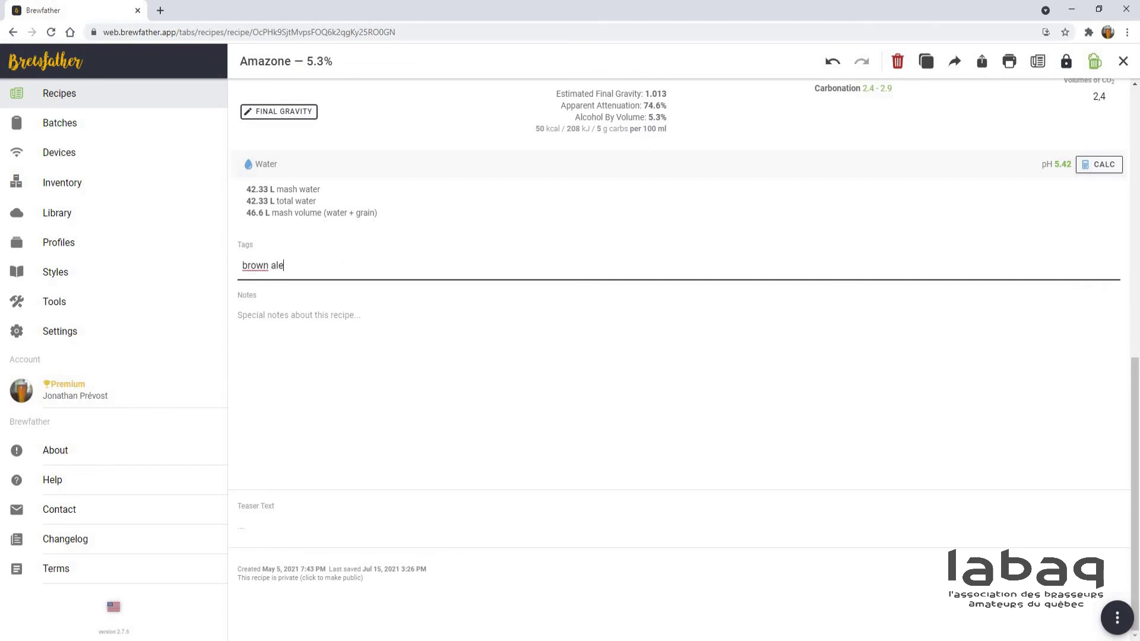
key("Return")
key("Escape")
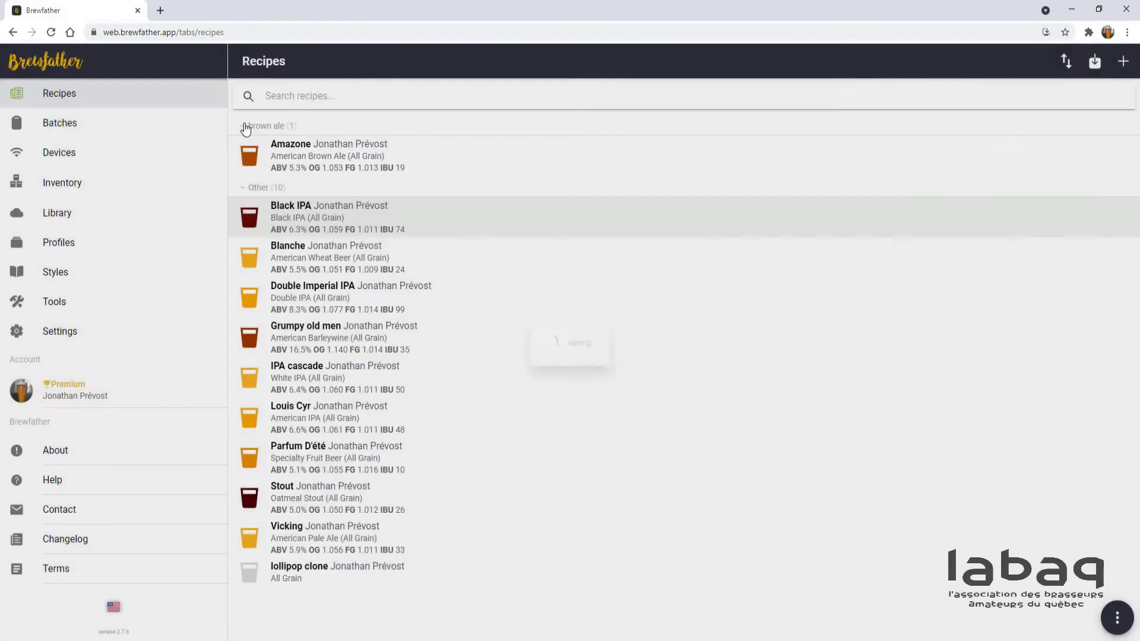